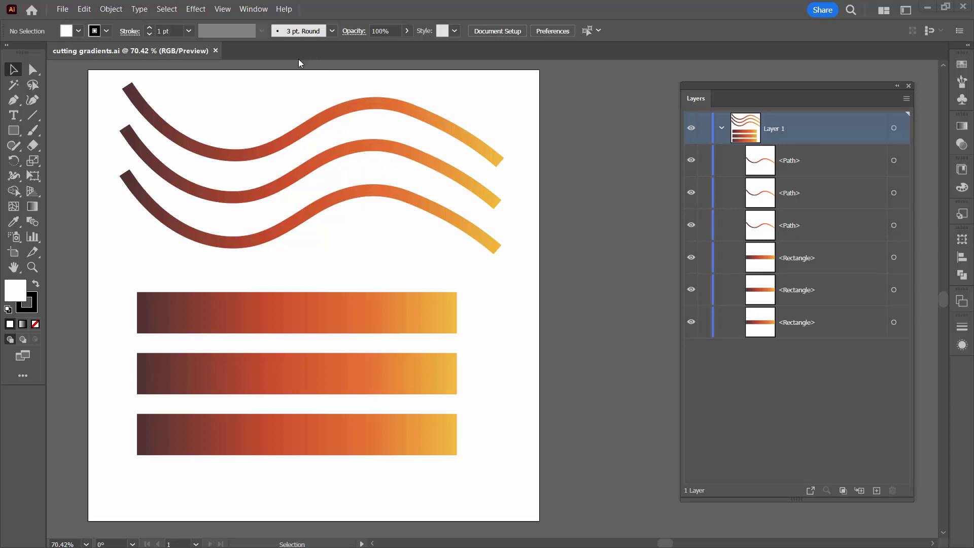
Select the three wavy gradient strokes and the three gradient-filled rectangles in turn to examine them, ending with nothing selected
drag(291, 90, 340, 202)
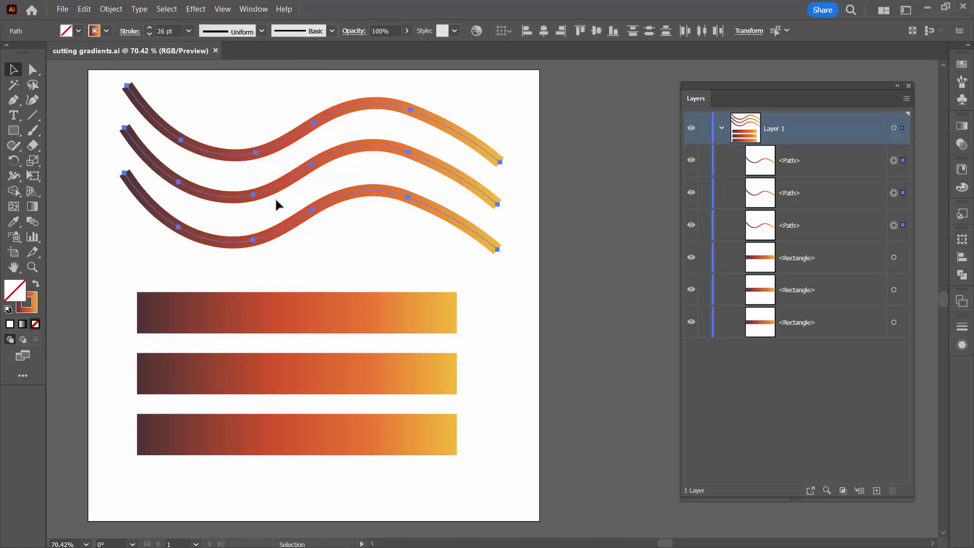
mouse_move(353, 272)
mouse_down()
mouse_move(472, 510)
mouse_move(418, 456)
mouse_up()
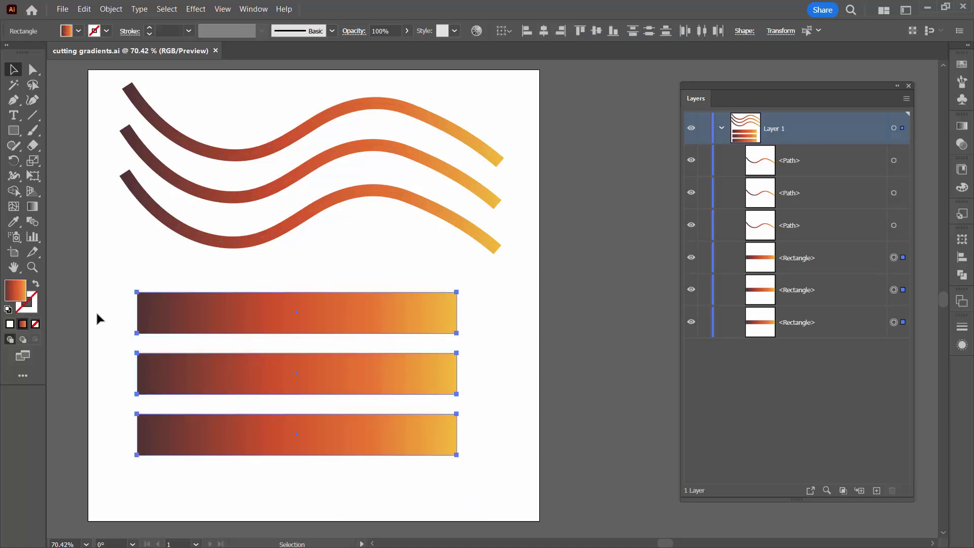
click(504, 349)
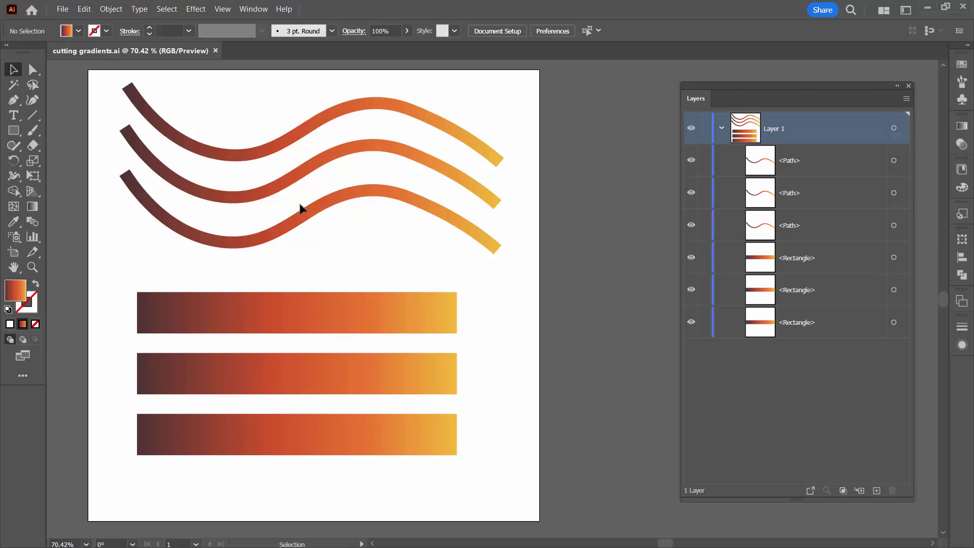
Cut the lowest wavy gradient stroke in two with the Scissors tool just before its crest
click(314, 220)
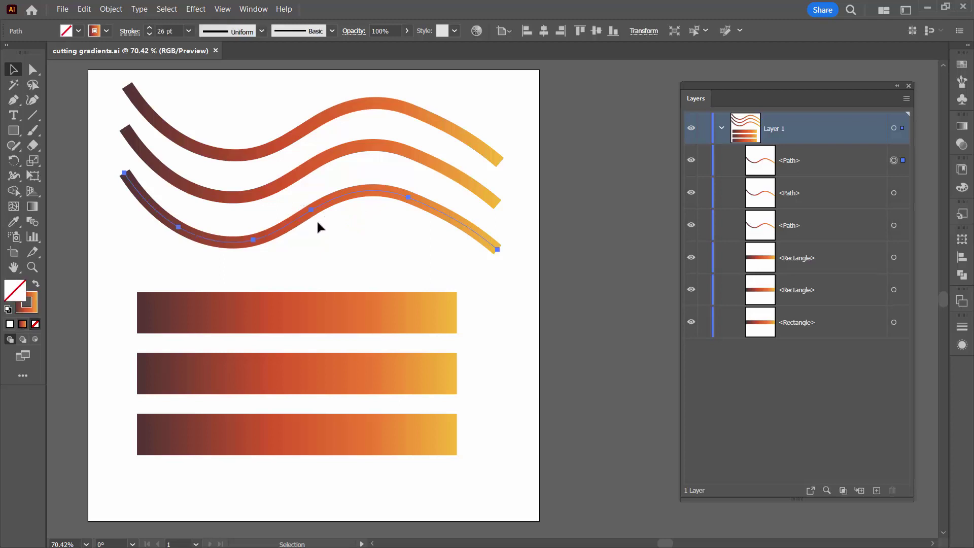
click(35, 147)
key(c)
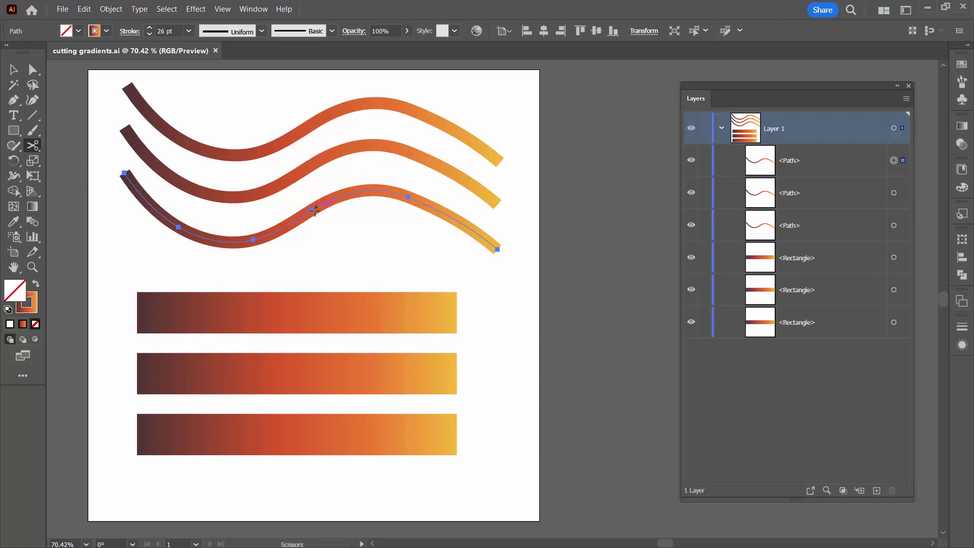
click(358, 191)
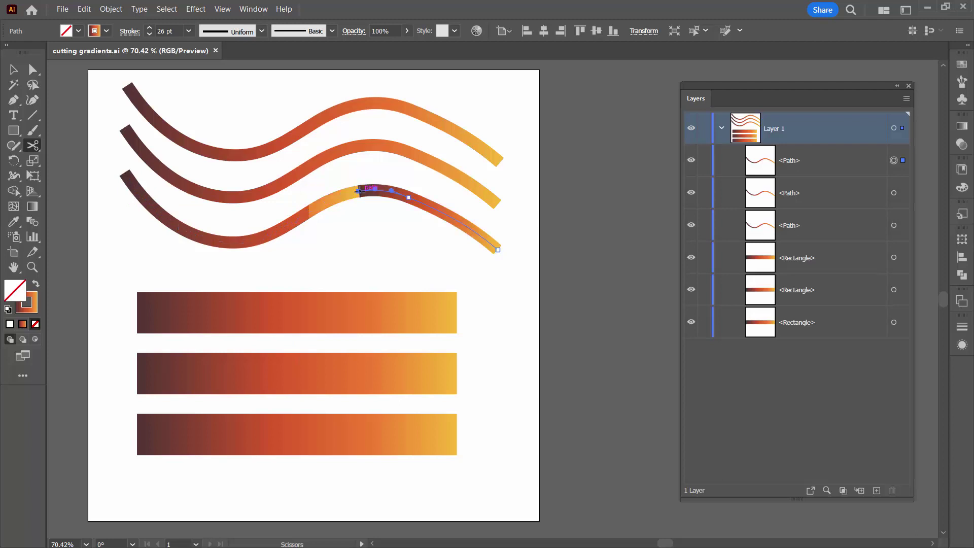
key(v)
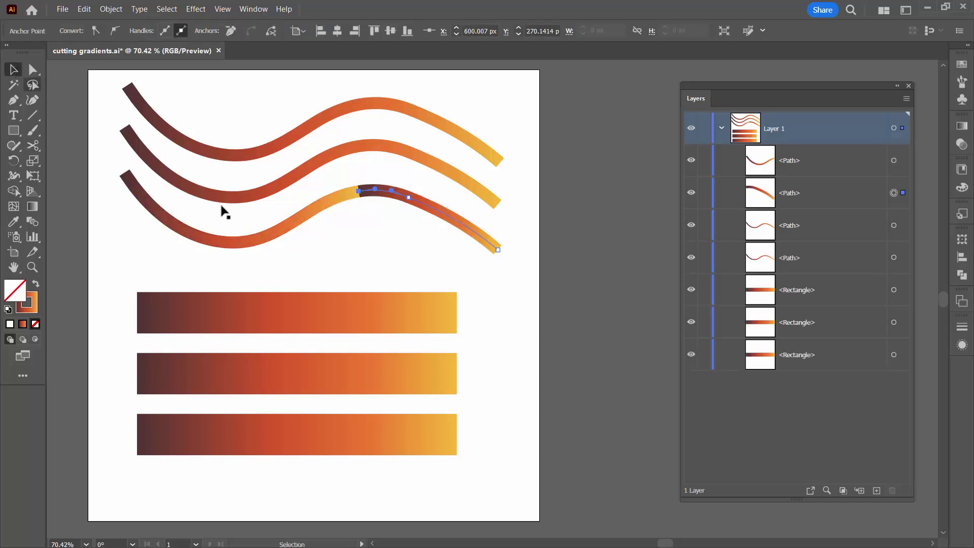
click(337, 245)
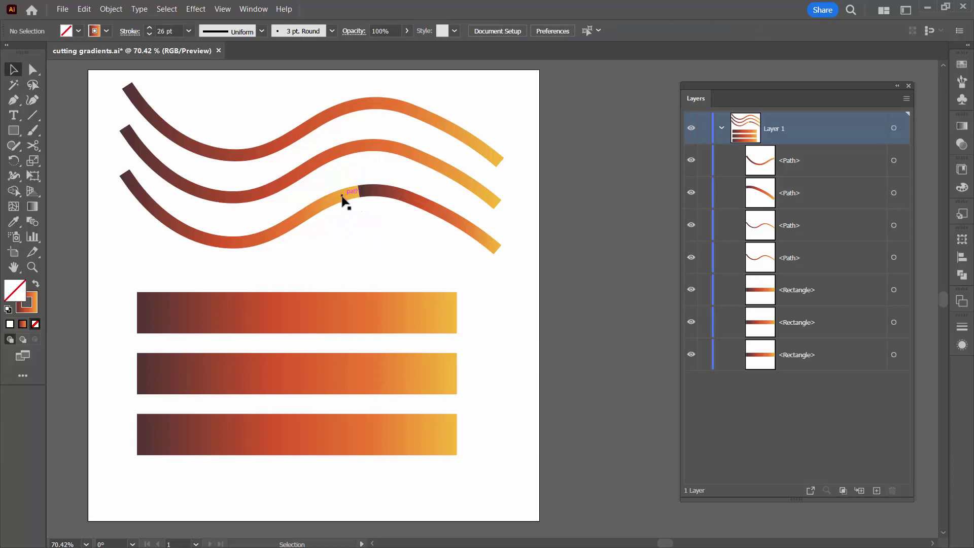
Undo the scissors cut on the lowest wavy stroke
click(364, 196)
key(ctrl+shift+a)
key(a)
key(ctrl+z)
key(ctrl+z)
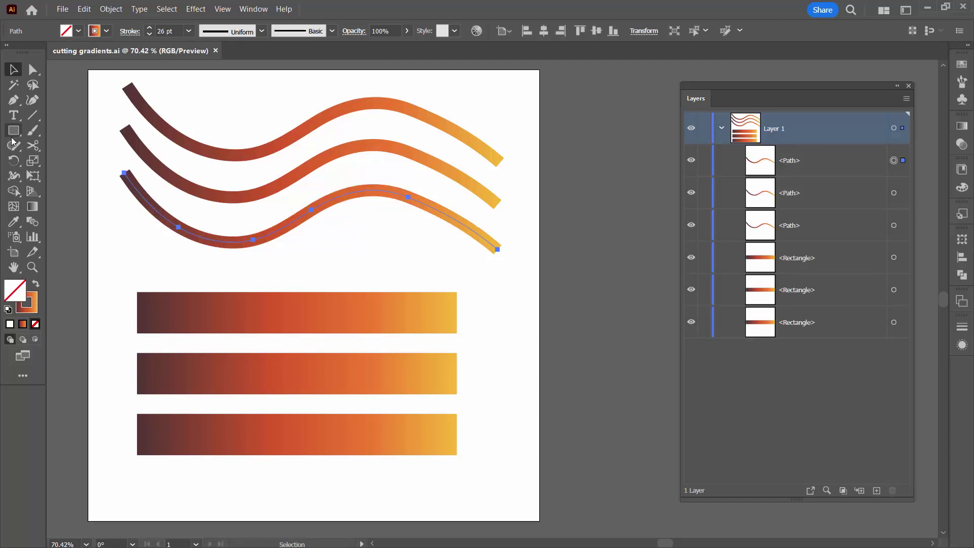
Try to slice across the lowest wavy stroke near its crest with the Knife tool
click(32, 146)
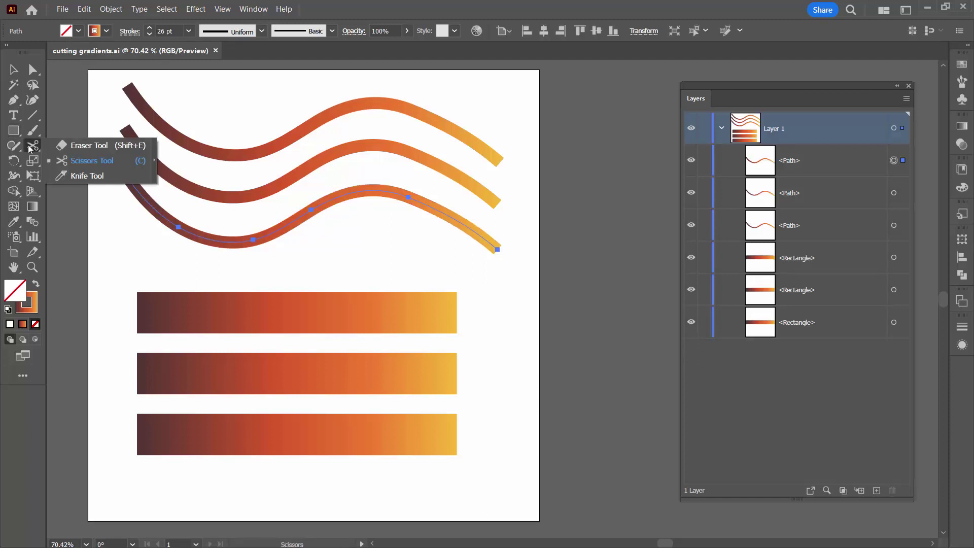
click(76, 175)
mouse_move(327, 187)
mouse_down()
mouse_move(393, 231)
mouse_move(402, 254)
mouse_up()
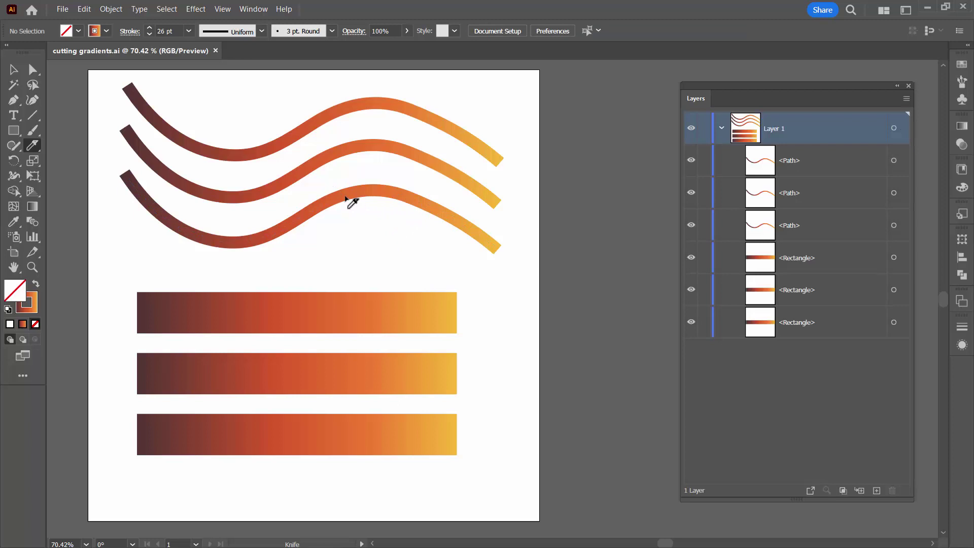
Split the lowest wavy stroke near its crest with the Eraser tool, using a 9 pt fixed size
click(20, 76)
drag(317, 229, 317, 229)
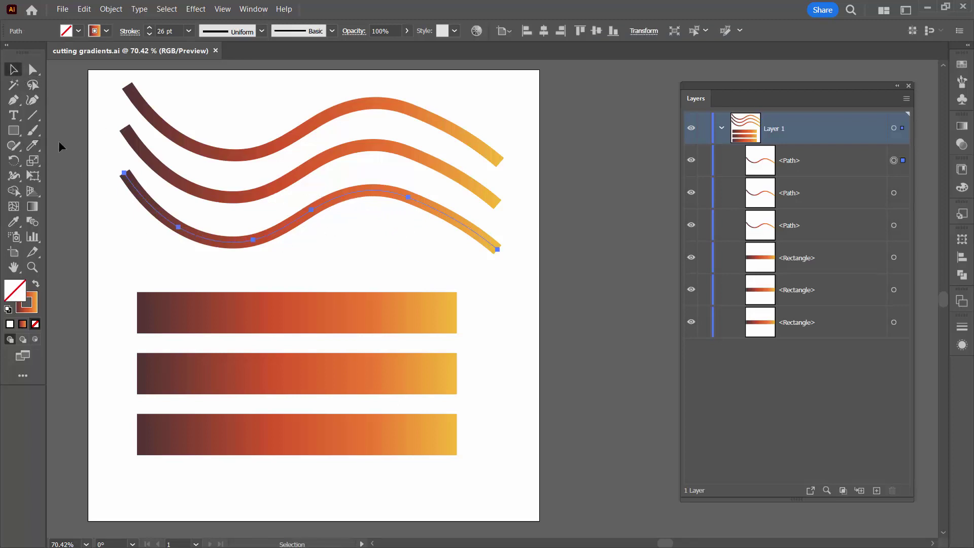
click(32, 146)
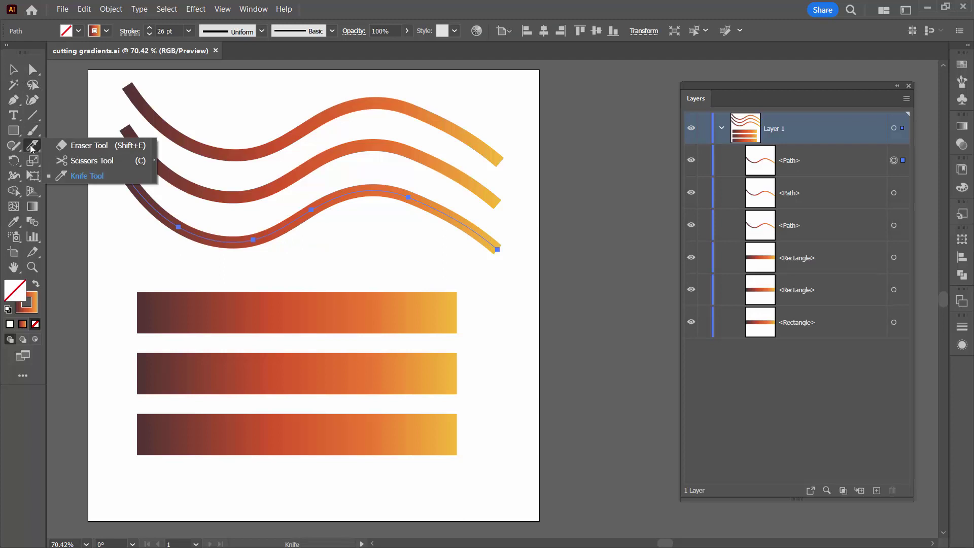
click(85, 145)
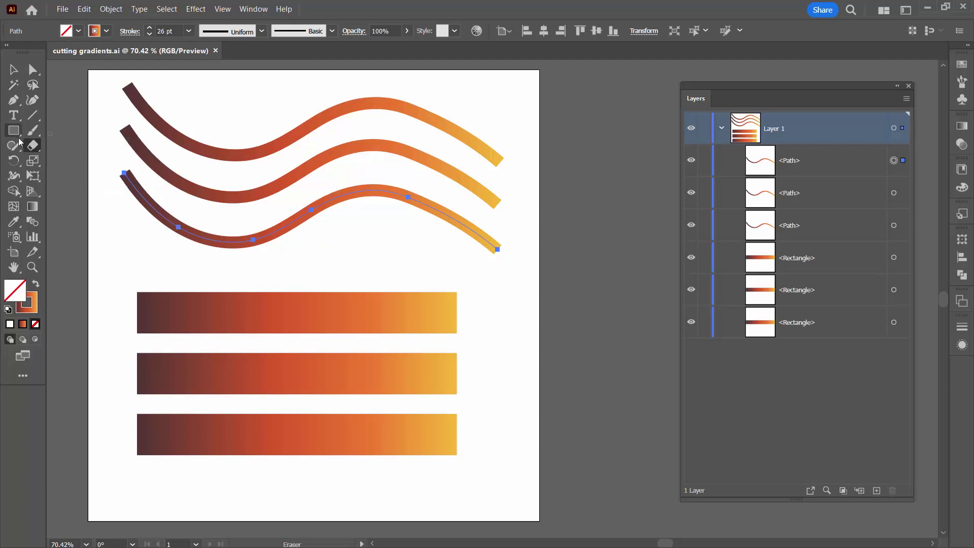
double_click(32, 145)
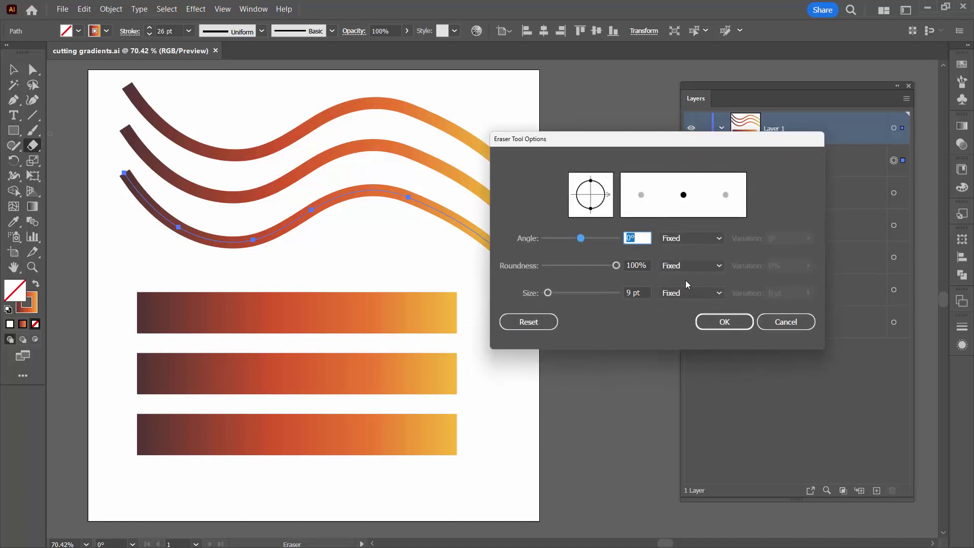
click(723, 322)
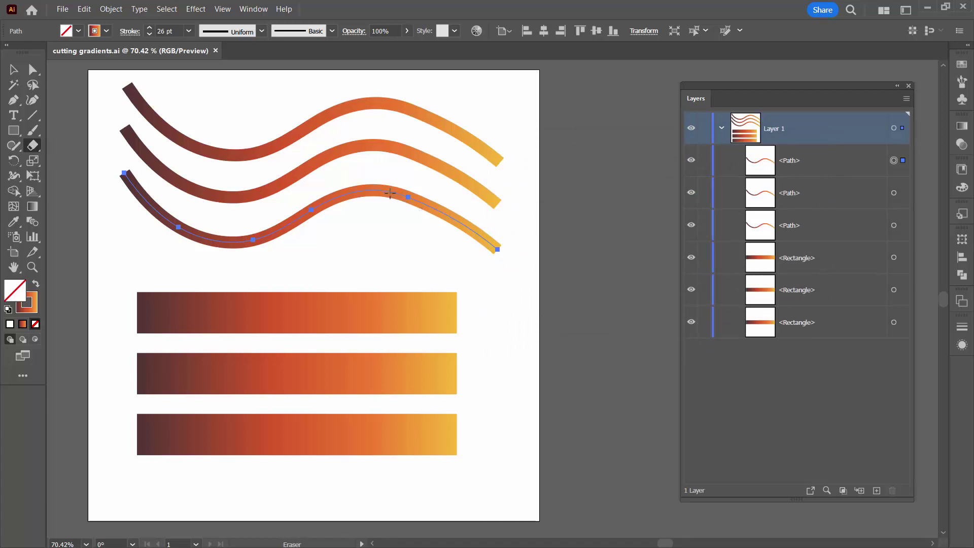
drag(337, 174, 370, 196)
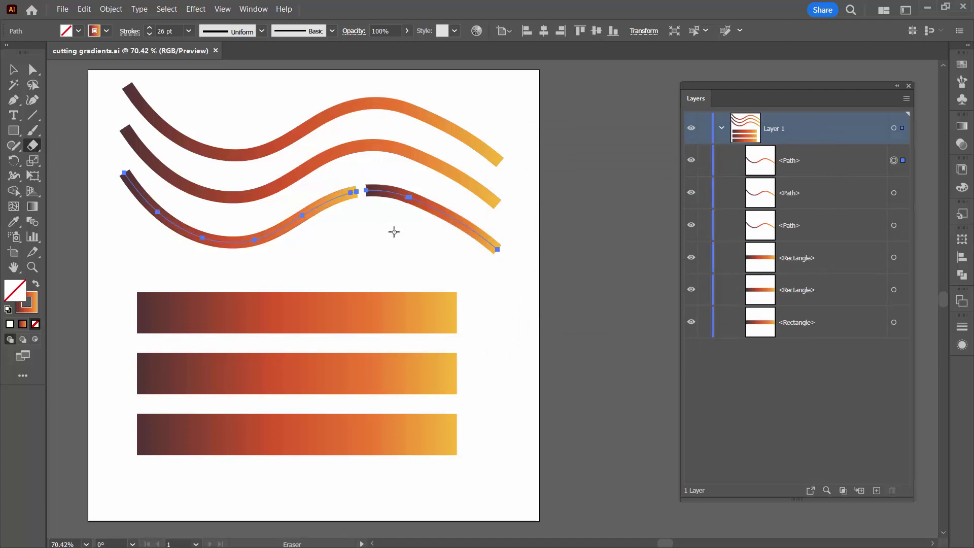
Check the pieces of the erased wavy stroke and undo the eraser cut
click(15, 71)
click(352, 256)
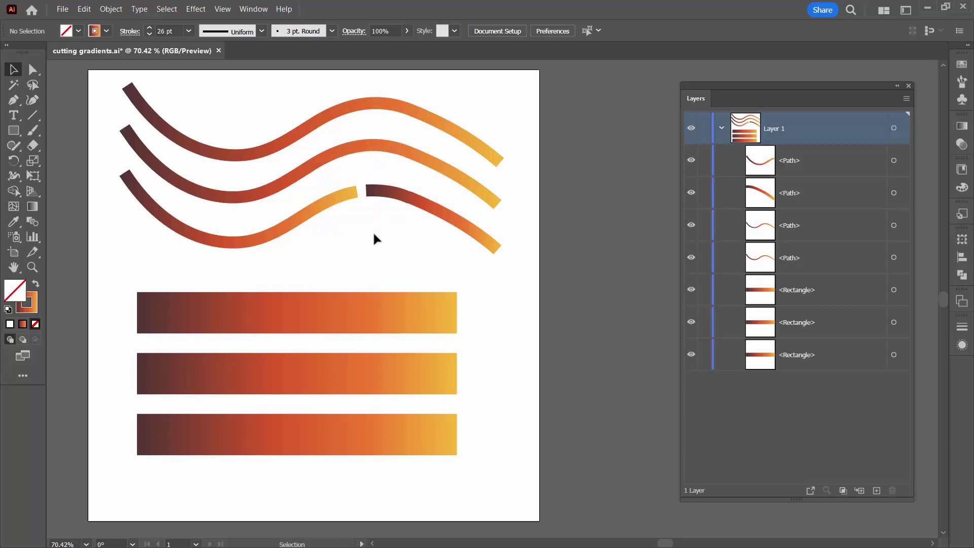
click(376, 196)
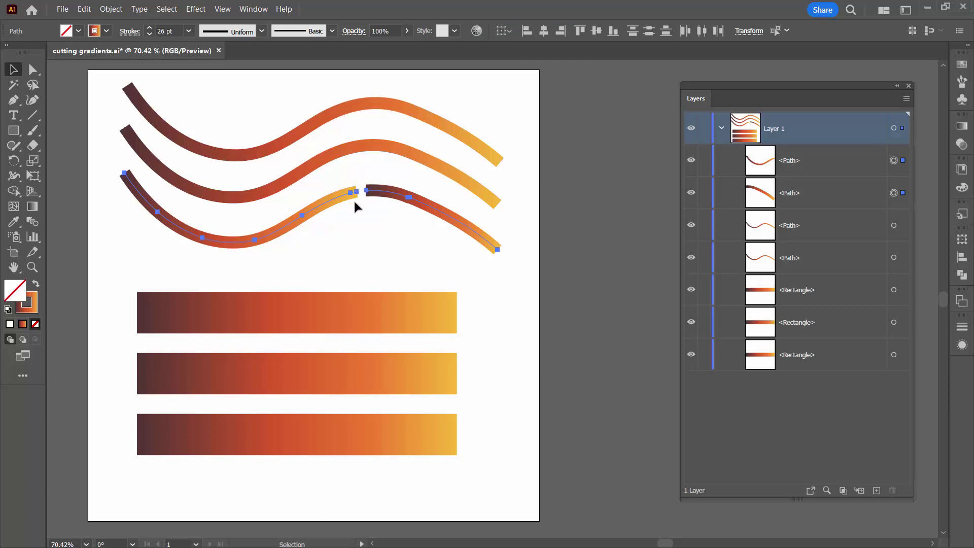
click(358, 211)
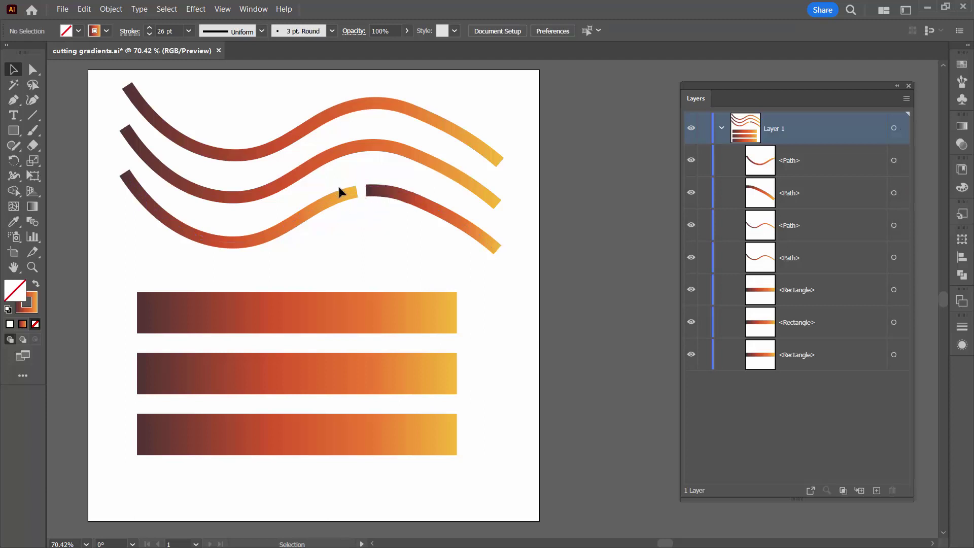
key(ctrl+z)
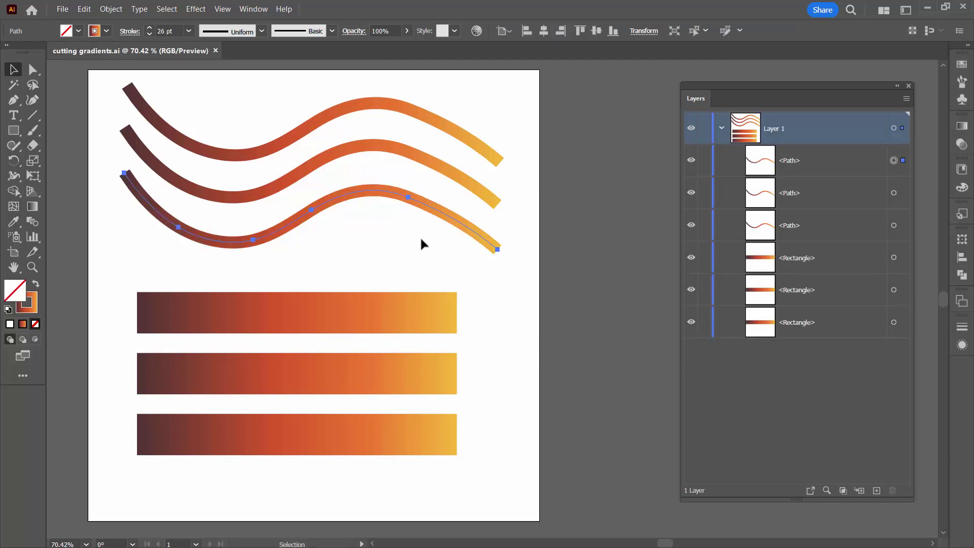
Split the top gradient rectangle diagonally with the Scissors tool, cutting one point on its upper edge and one on its lower edge
click(332, 285)
click(357, 312)
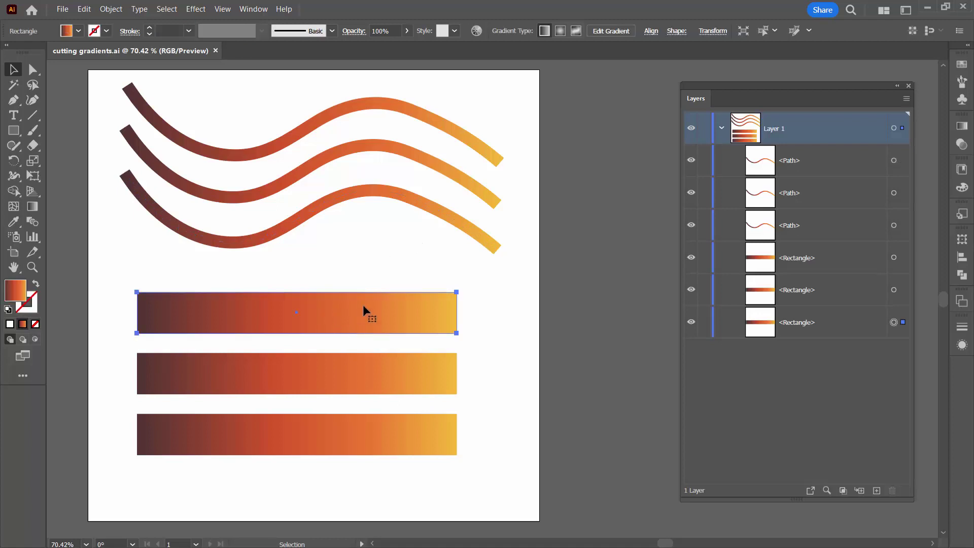
click(32, 145)
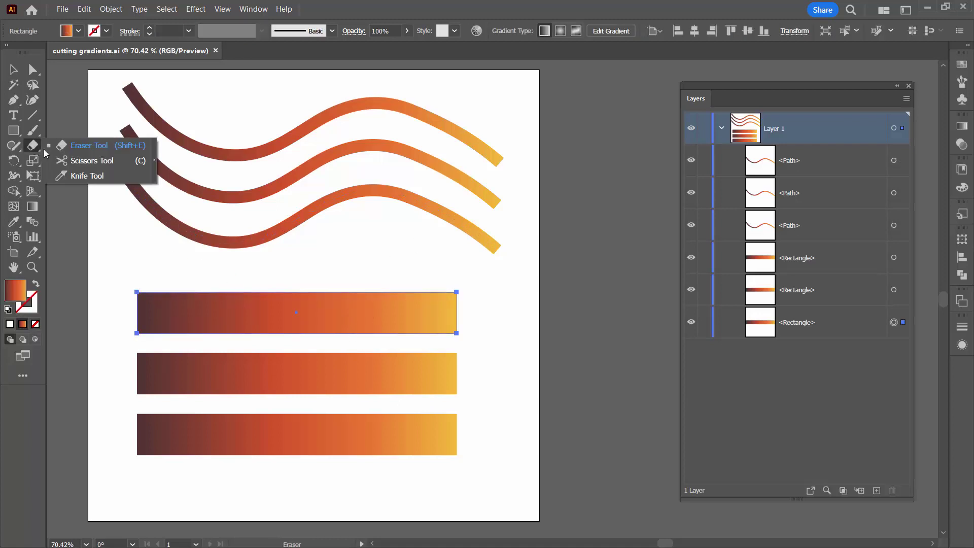
click(76, 160)
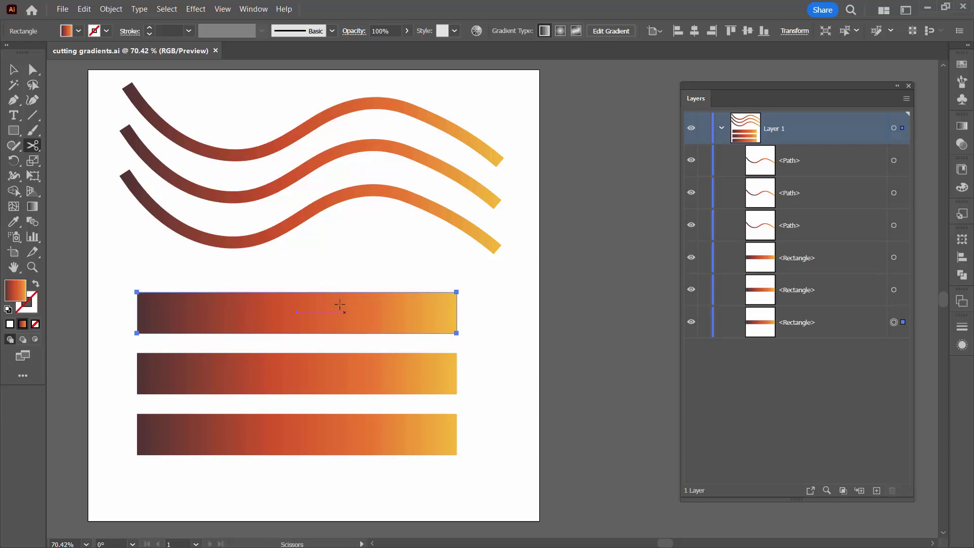
click(326, 291)
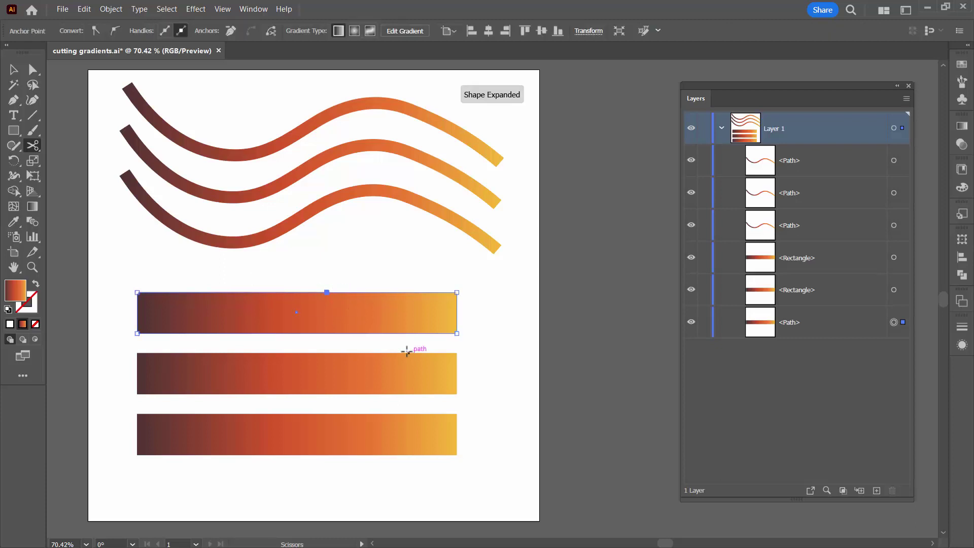
click(393, 333)
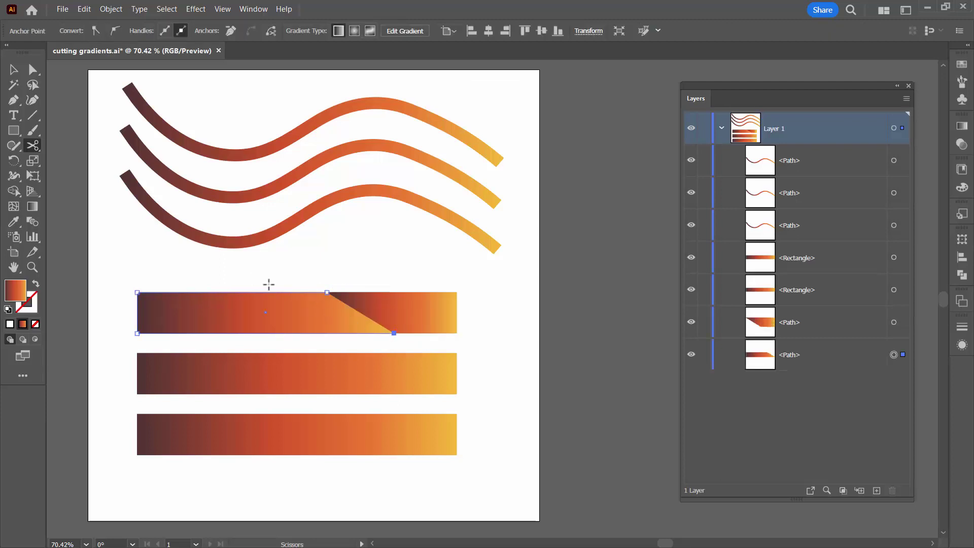
click(14, 72)
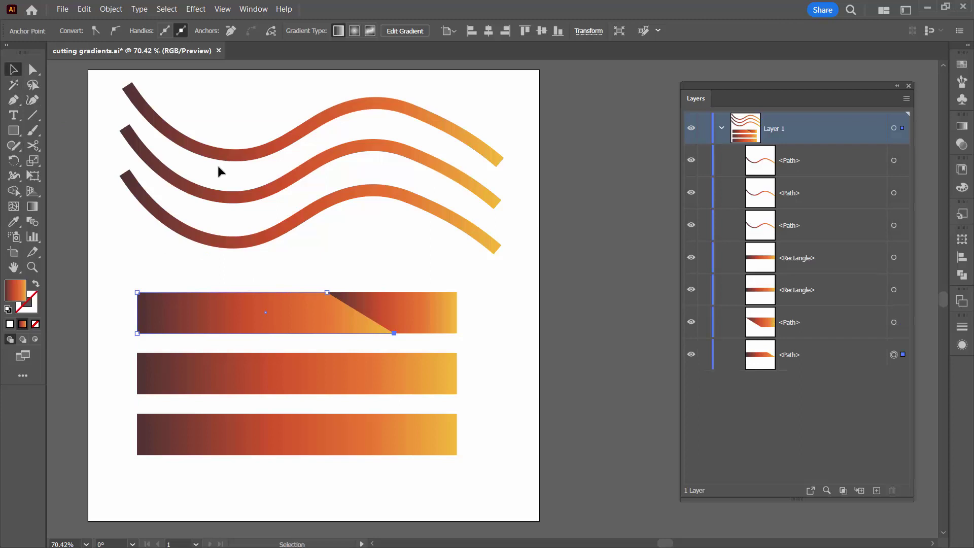
click(436, 264)
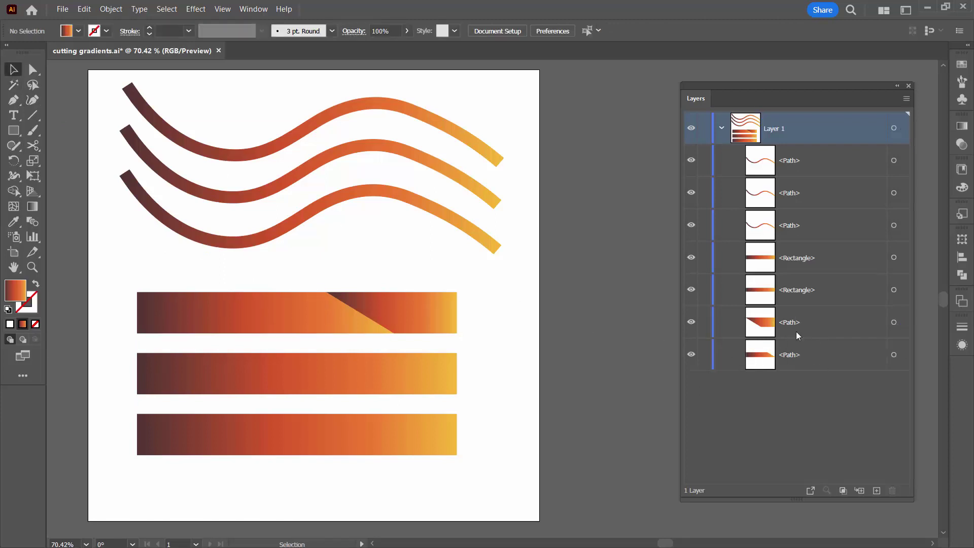
Select each piece of the diagonally cut top rectangle to check it, and undo the last scissors cut
click(393, 319)
click(339, 319)
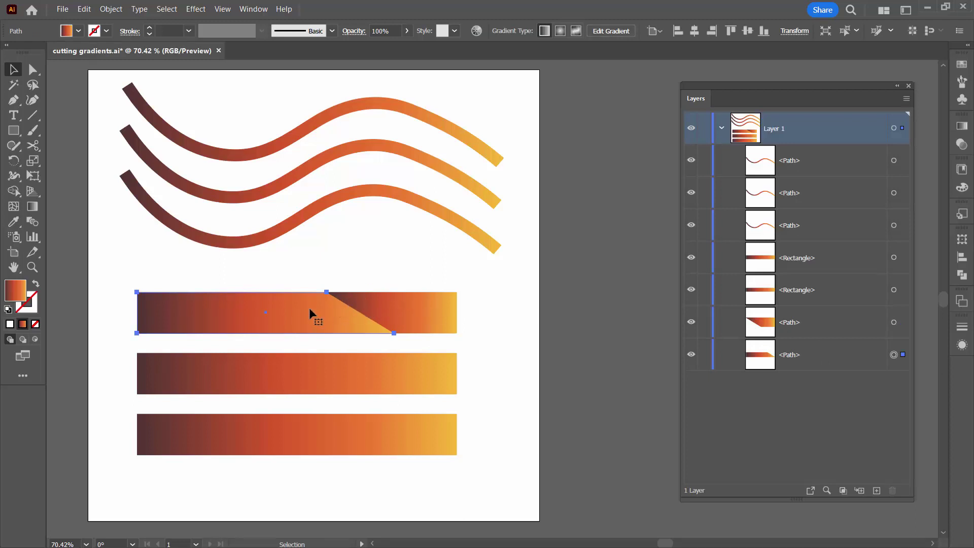
click(393, 321)
click(343, 324)
key(ctrl+z)
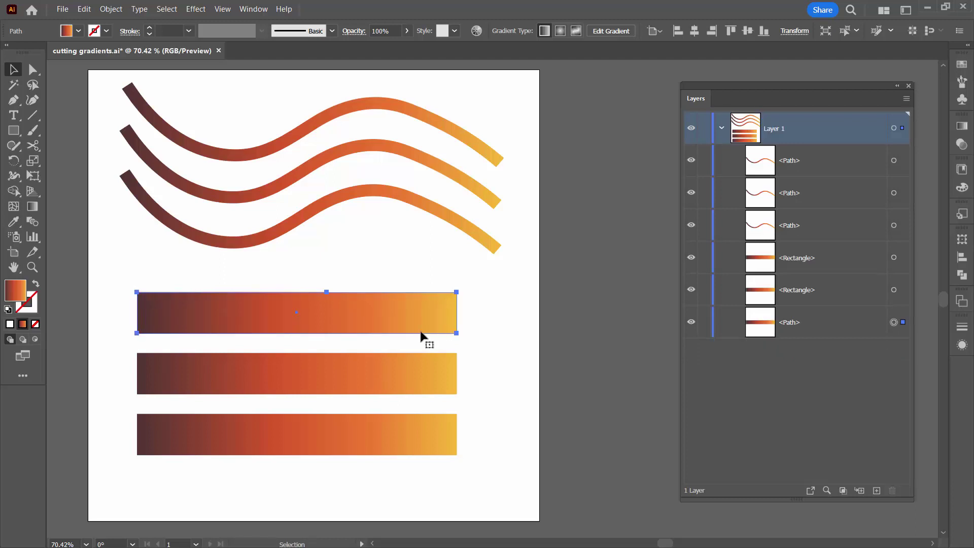
Slice the top rectangle along a freehand wavy line with the Knife tool, check the resulting piece, and undo the slice
drag(35, 148, 77, 181)
mouse_move(287, 274)
mouse_down()
mouse_move(300, 301)
mouse_move(384, 322)
mouse_move(409, 348)
mouse_up()
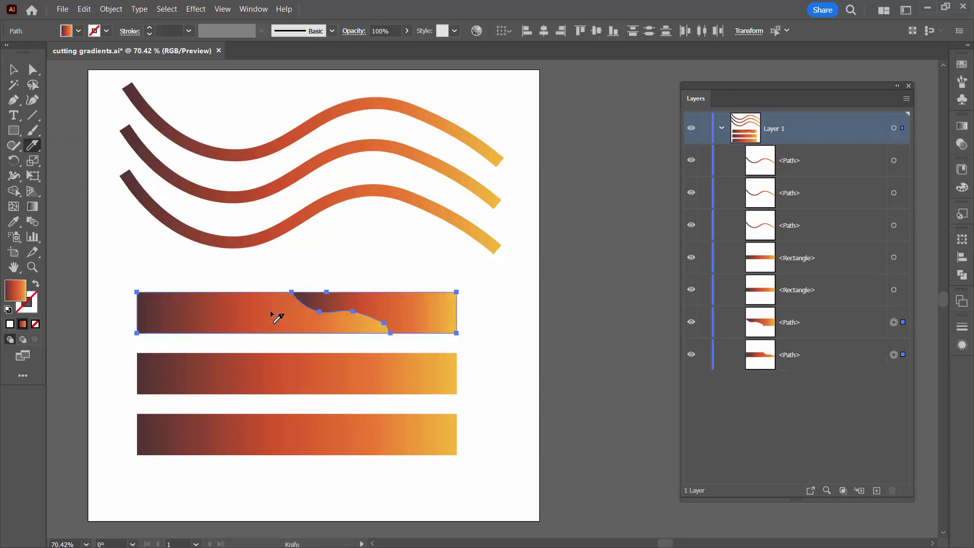
click(11, 70)
click(356, 275)
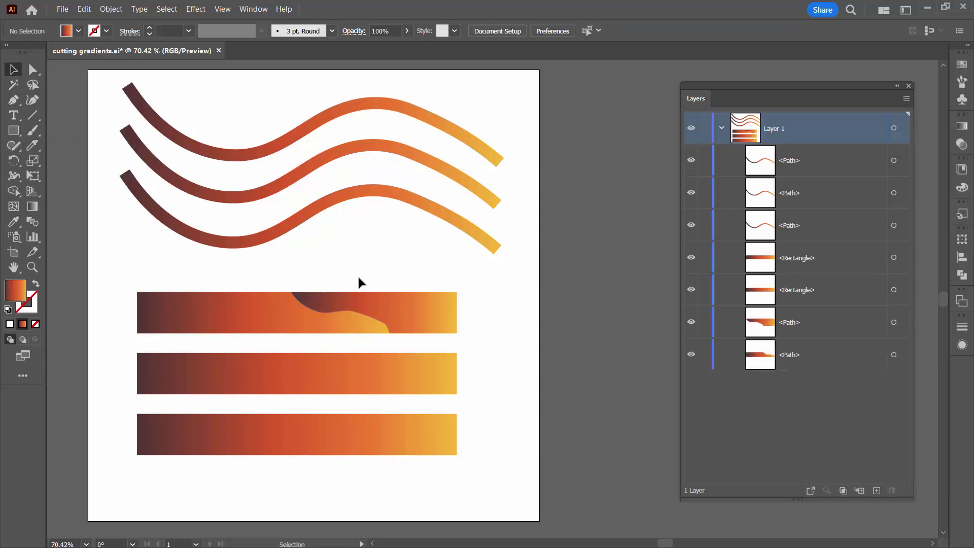
click(378, 306)
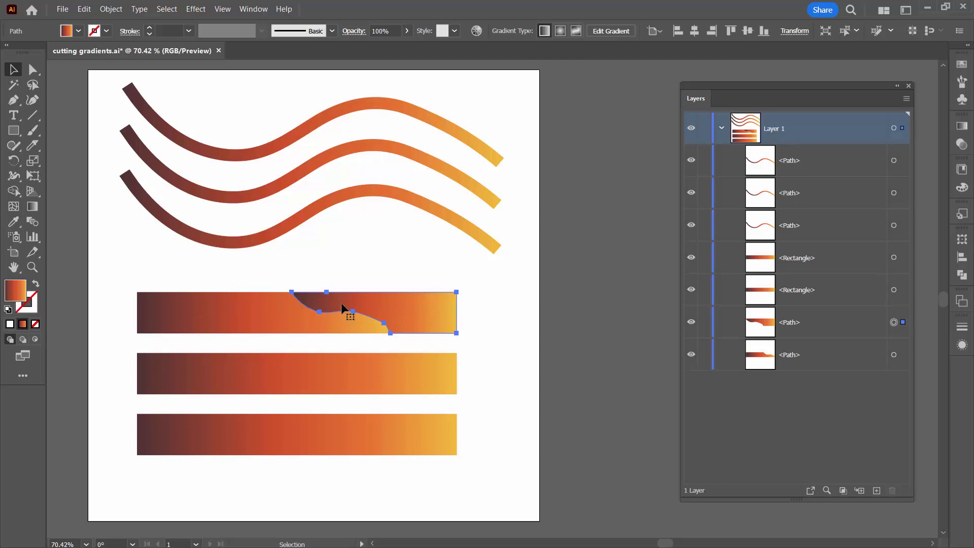
key(ctrl+z)
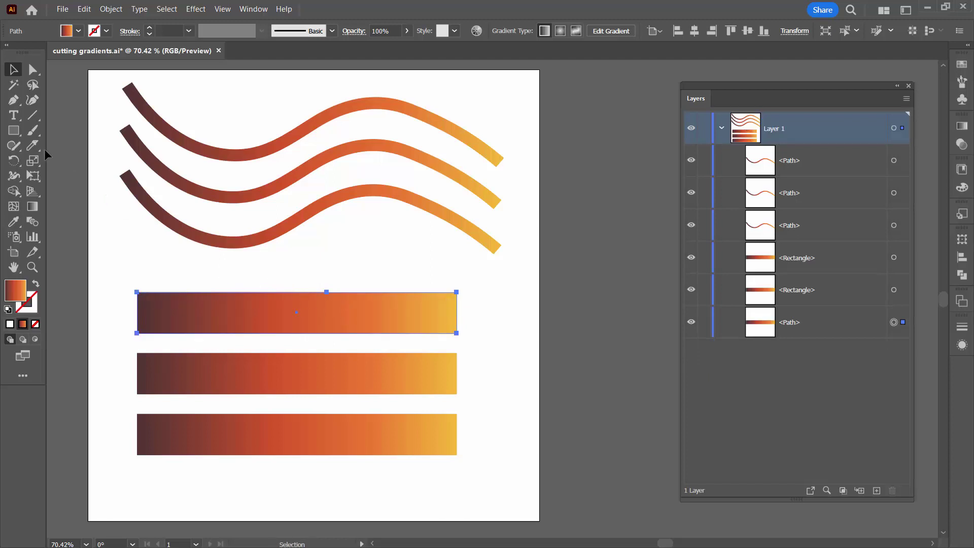
Erase a wavy diagonal gap across the top rectangle from its upper to its lower edge with the Eraser tool
mouse_move(32, 146)
mouse_down()
mouse_move(60, 151)
mouse_move(64, 177)
mouse_up()
key(shift+e)
mouse_move(297, 284)
mouse_down()
mouse_move(325, 307)
mouse_move(406, 321)
mouse_move(457, 346)
mouse_up()
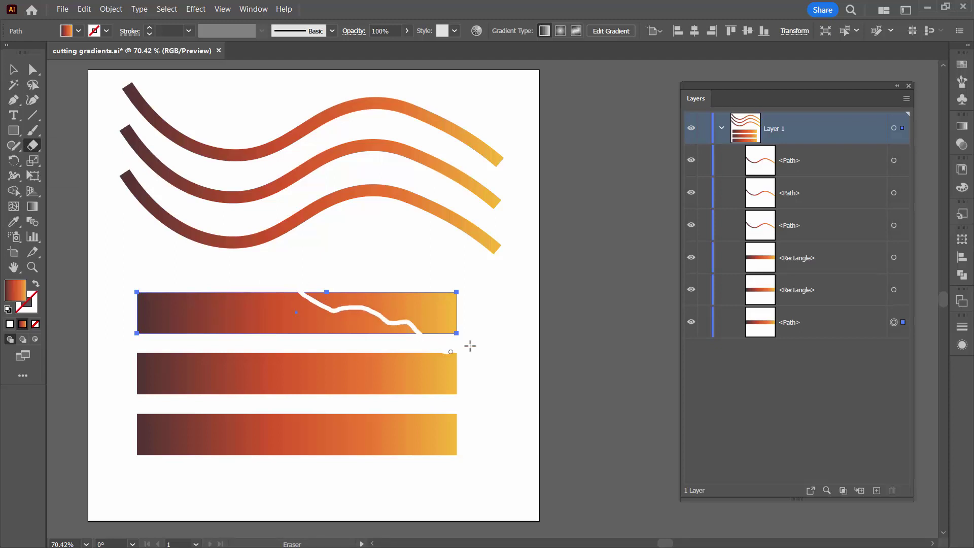
Select each piece of the erased top rectangle to check its gradient, and undo the eraser stroke
click(14, 70)
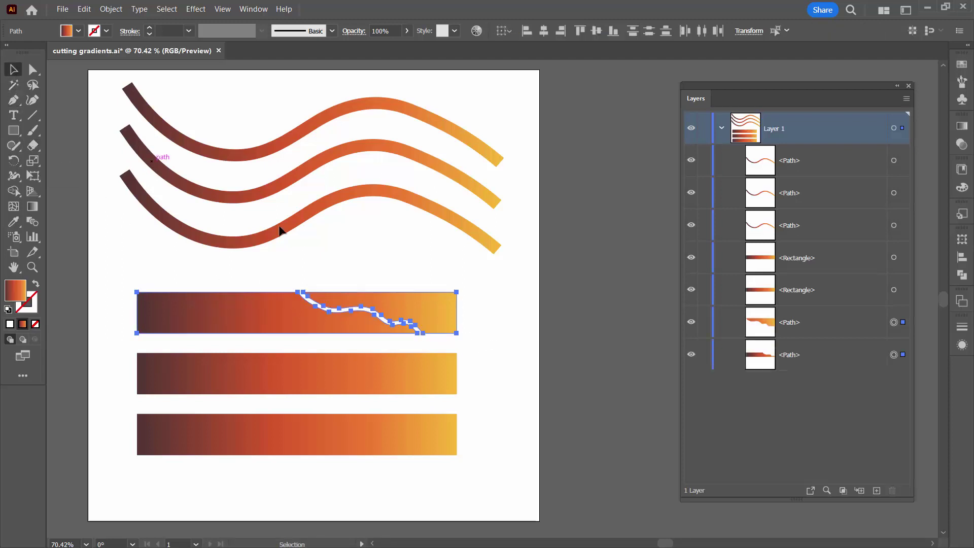
click(430, 271)
click(361, 301)
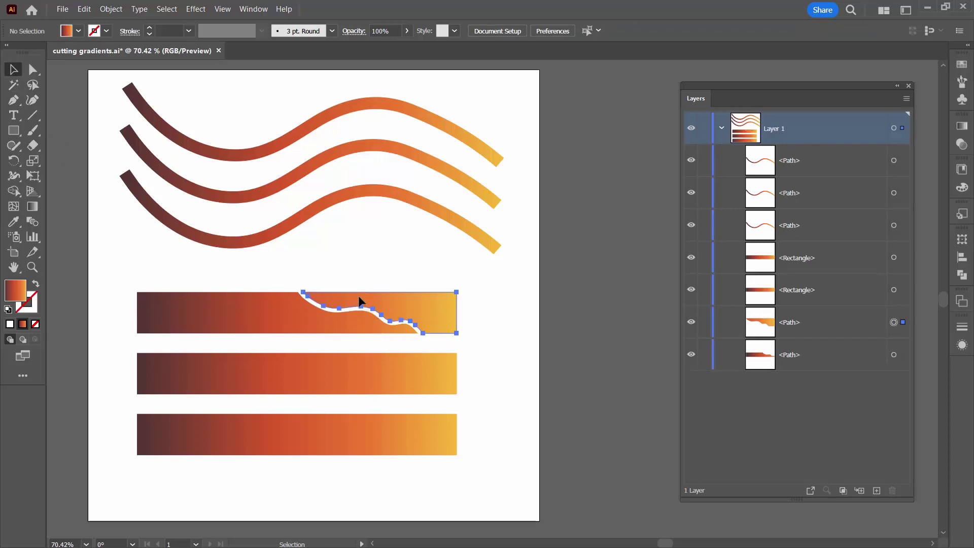
click(310, 318)
click(368, 306)
click(348, 323)
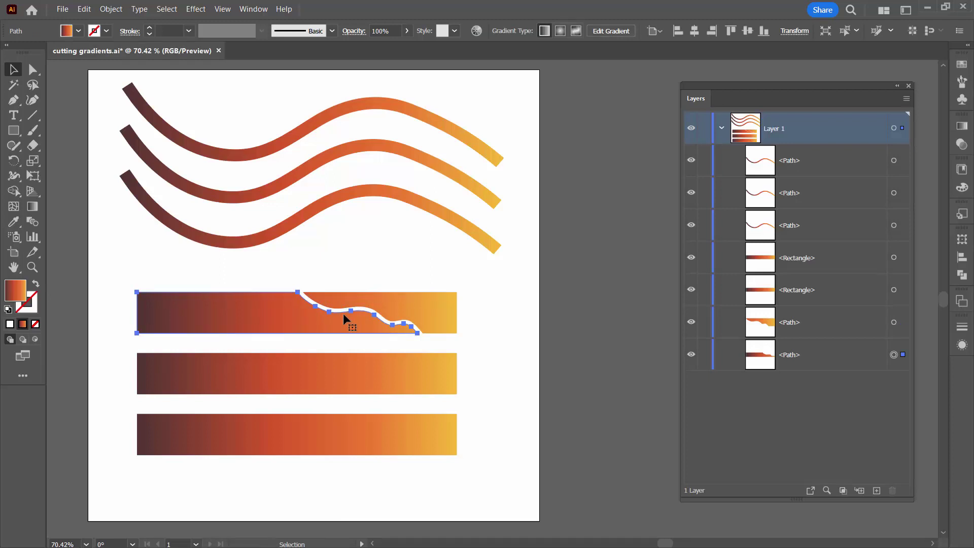
click(304, 294)
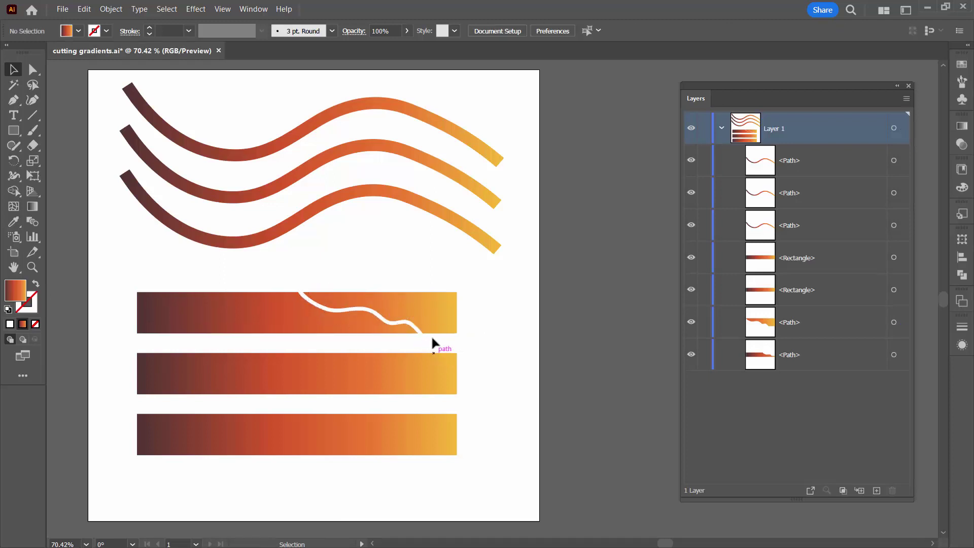
key(a)
key(ctrl+z)
key(v)
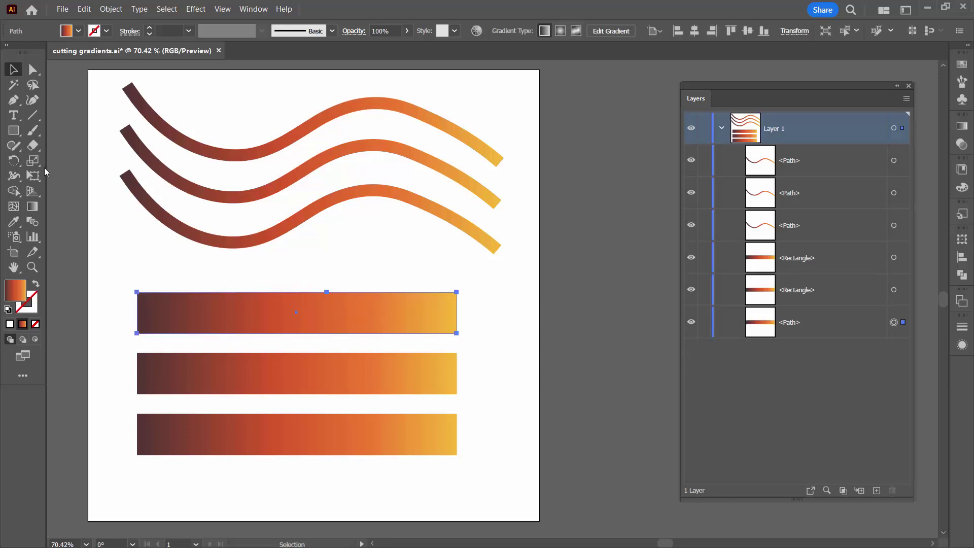
Set the Eraser size to 0 pt and cut the top rectangle along a freehand wavy diagonal from its upper to its lower edge
double_click(31, 146)
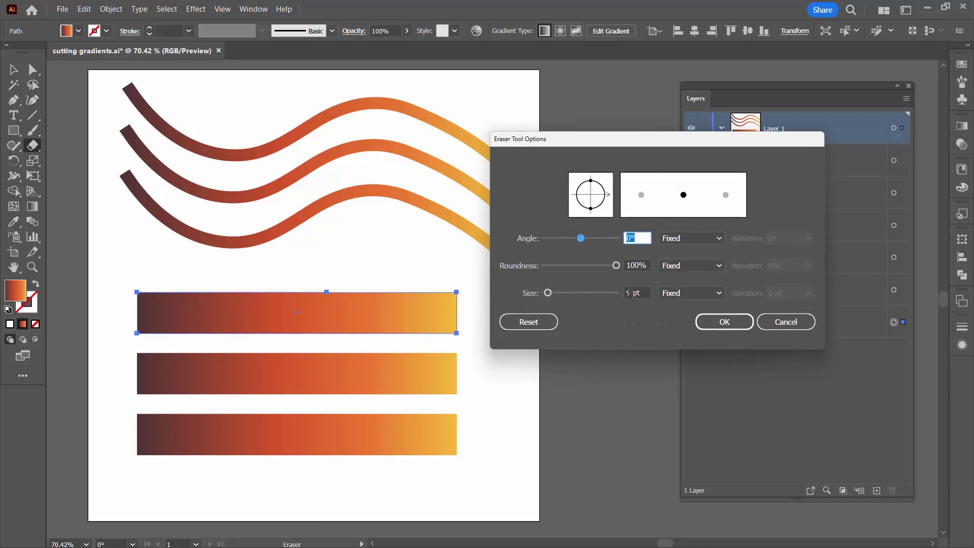
drag(549, 293, 533, 292)
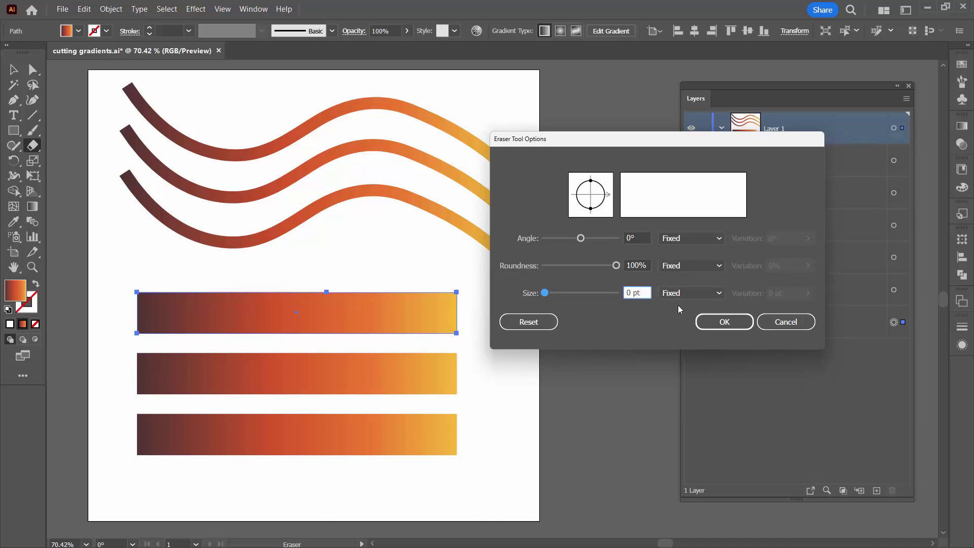
click(707, 323)
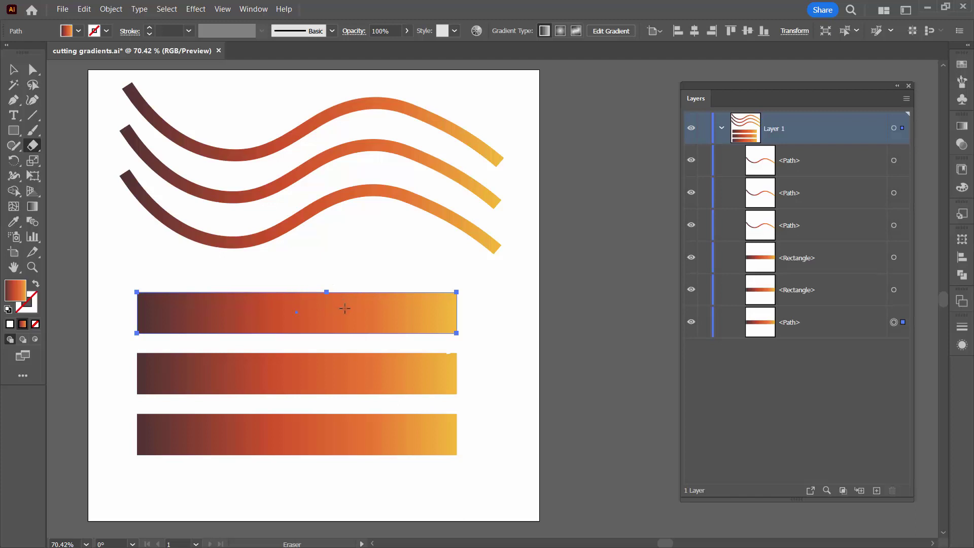
drag(406, 314, 449, 342)
Check the pieces of the cut top rectangle and move its yellow-ended piece slightly up and to the right, opening a gap
click(13, 69)
click(412, 296)
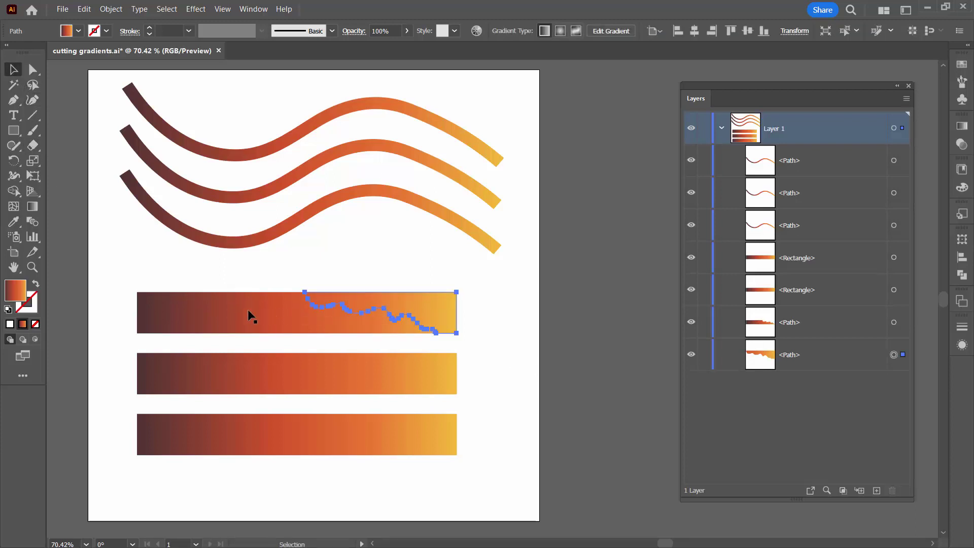
drag(405, 296, 368, 296)
click(439, 332)
click(476, 309)
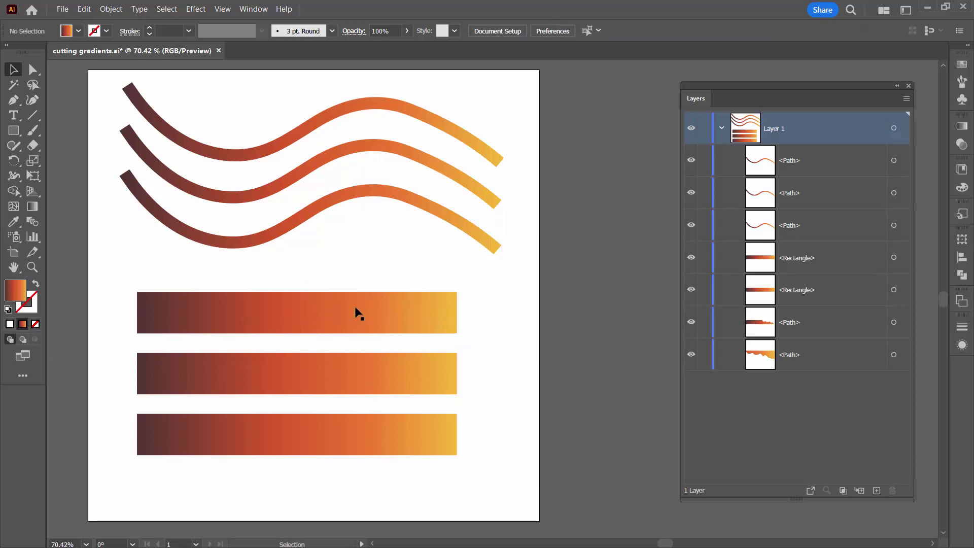
drag(423, 308, 434, 291)
click(490, 334)
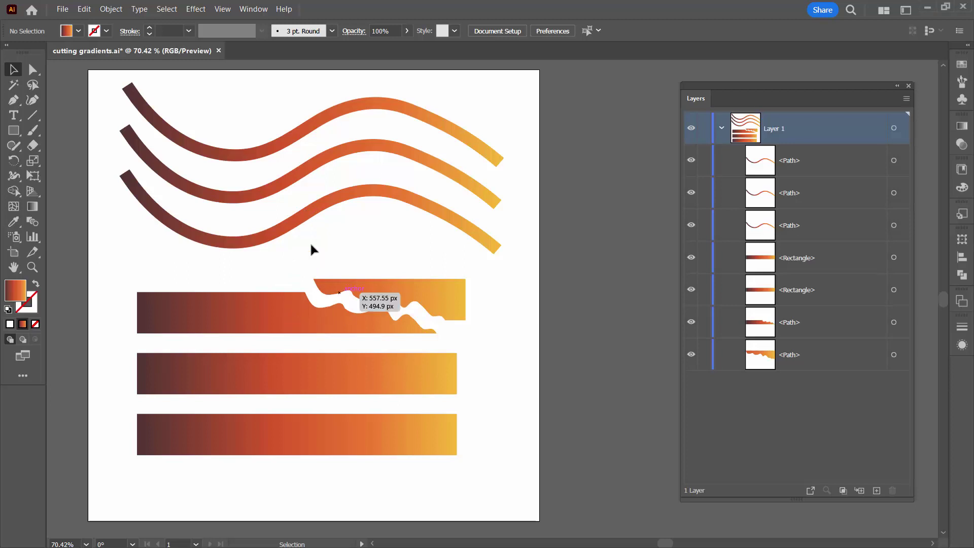
Try cutting the lowest wavy gradient stroke near its middle with the Eraser tool, and undo the cut
drag(341, 228, 340, 227)
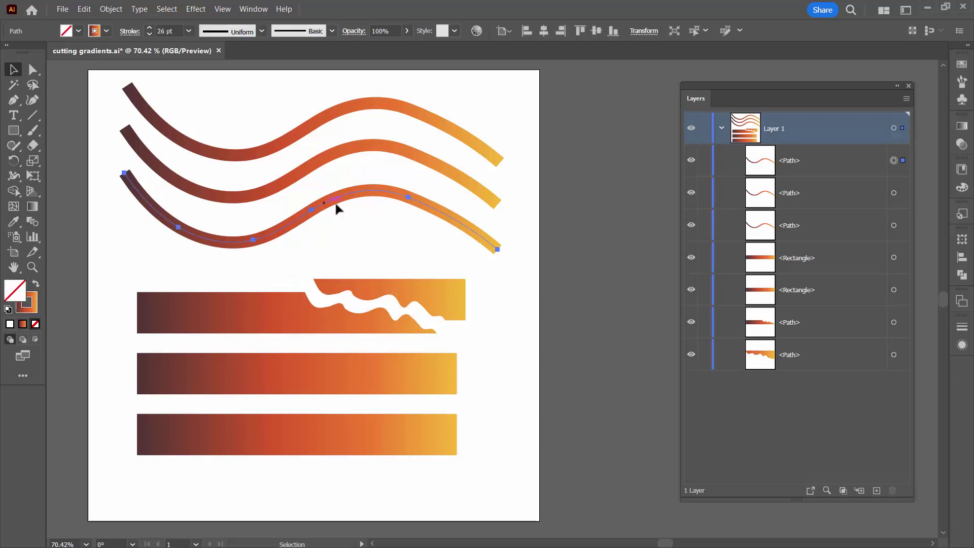
click(32, 146)
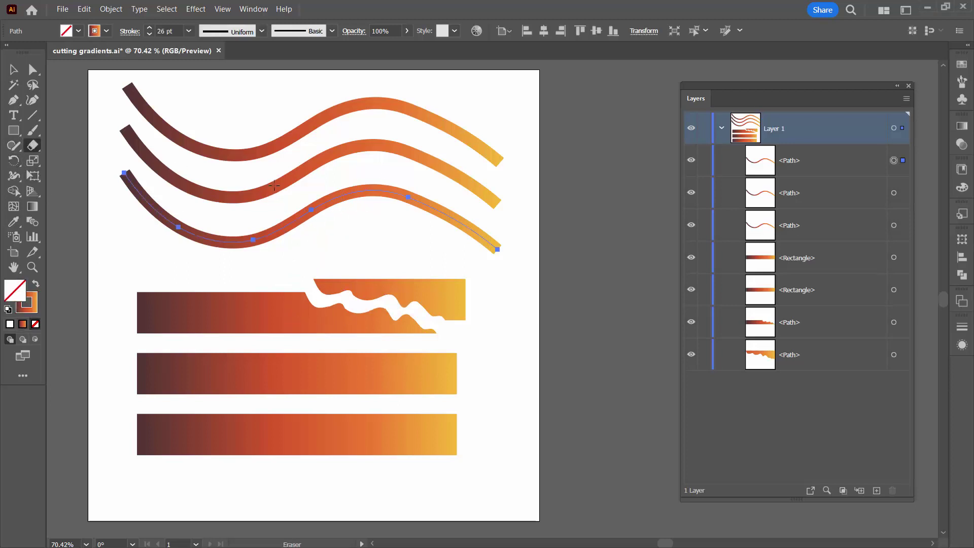
drag(305, 191, 356, 213)
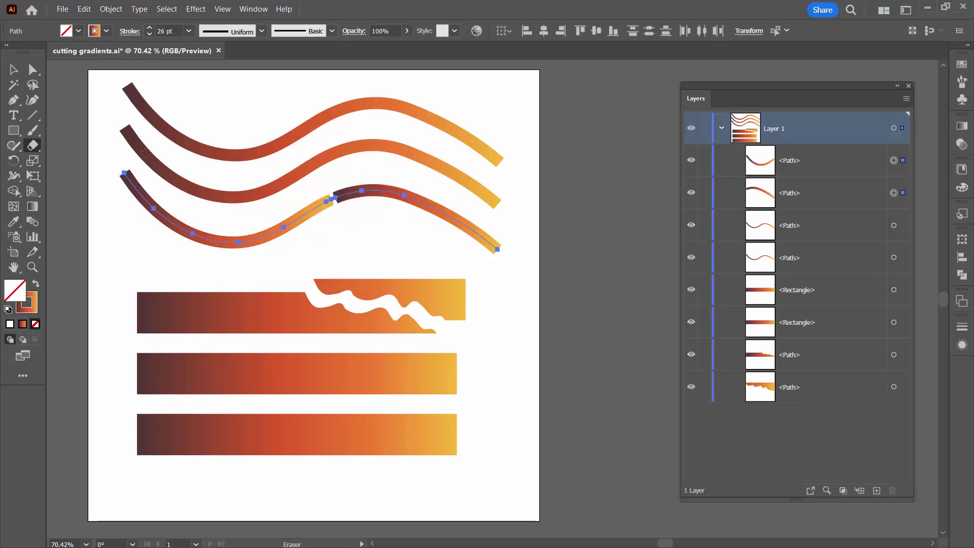
key(ctrl+z)
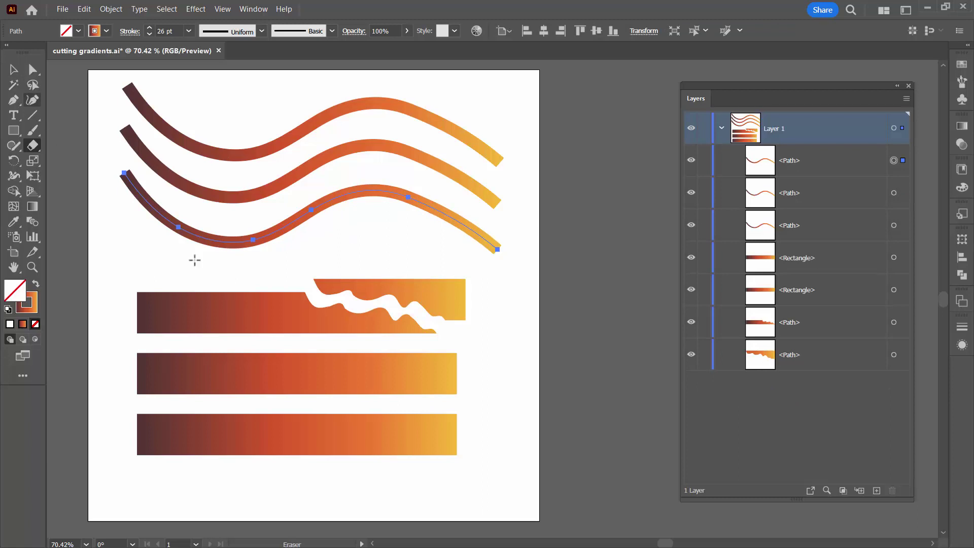
Expand the fill and stroke of the lowest wavy line, and select the path inside its group
click(13, 69)
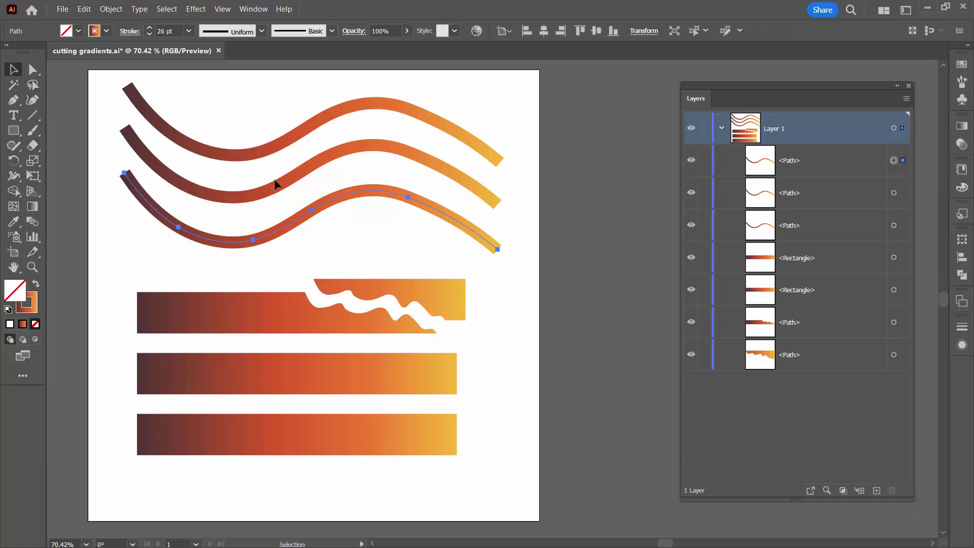
click(299, 200)
click(318, 209)
click(111, 9)
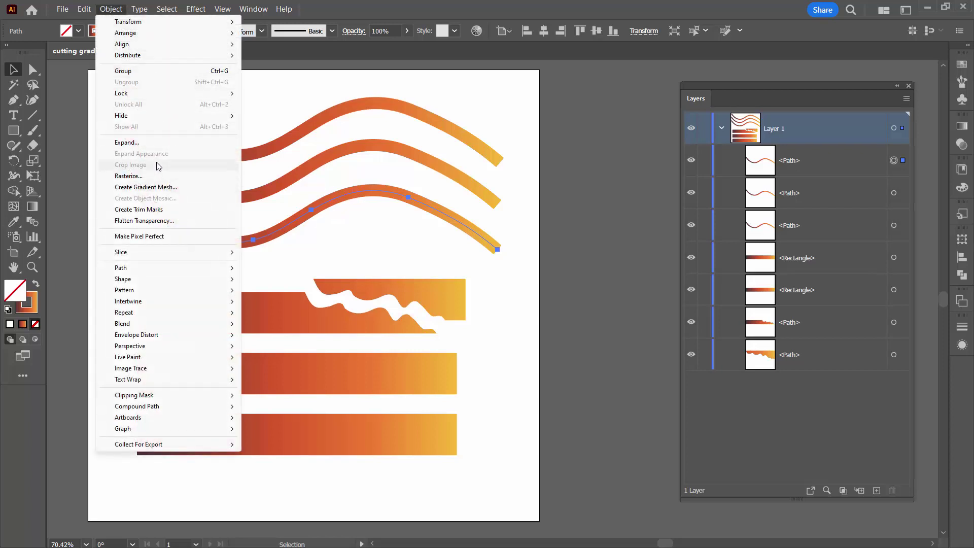
click(134, 143)
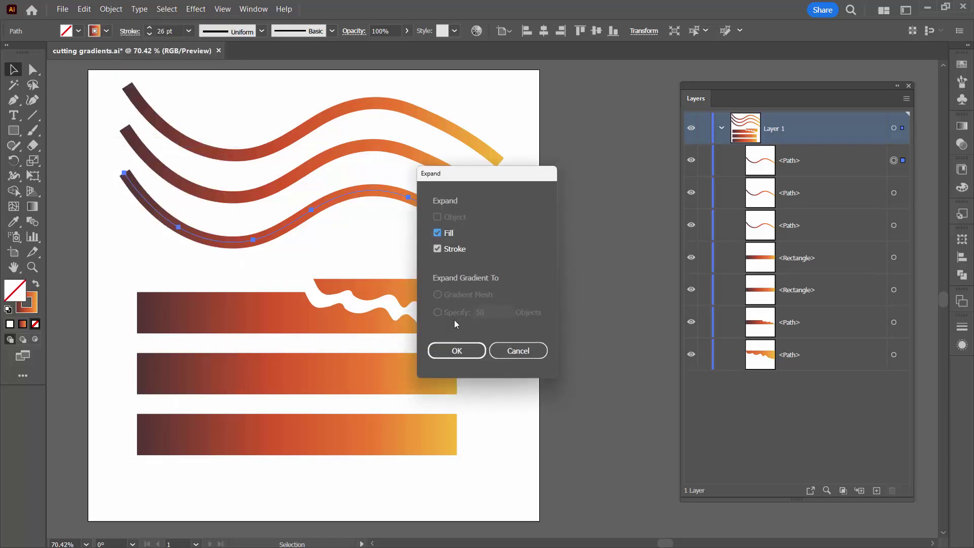
click(457, 350)
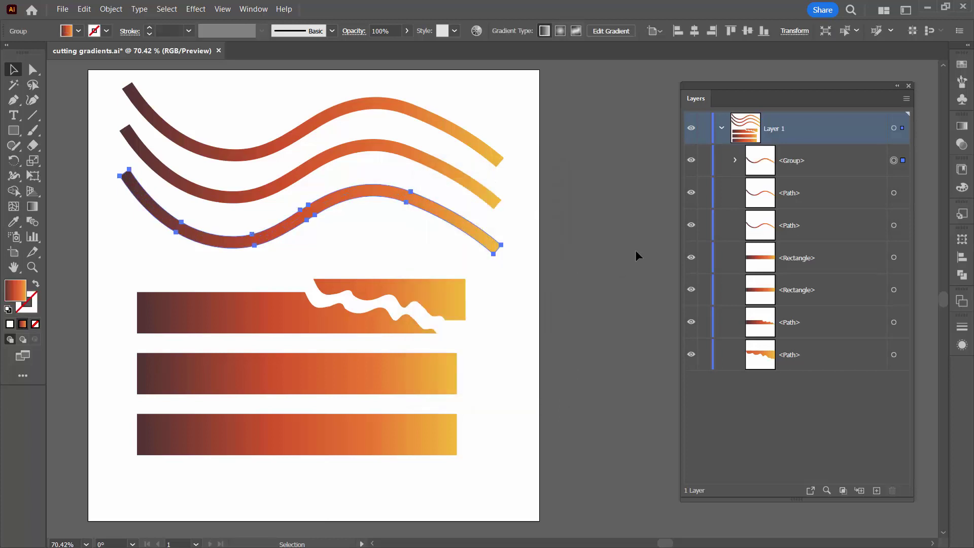
click(735, 162)
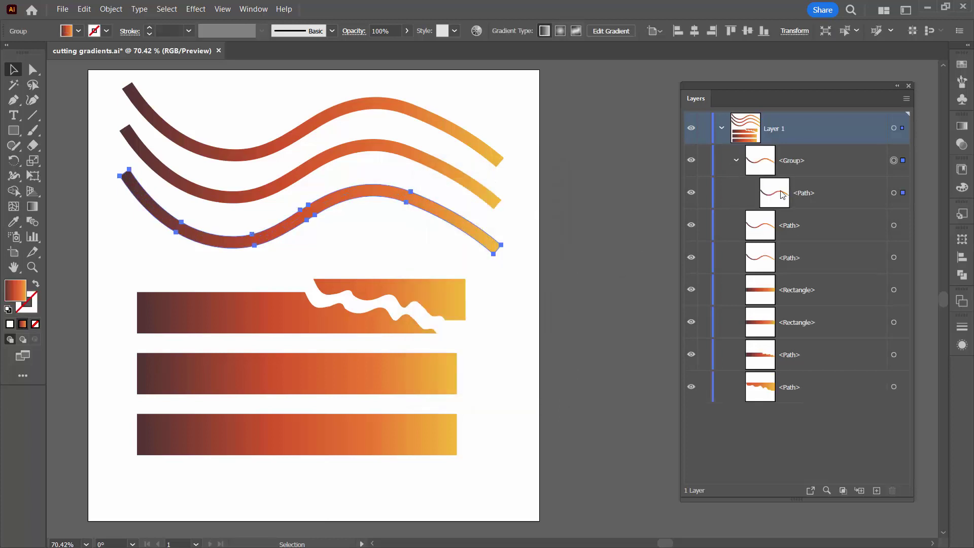
click(894, 193)
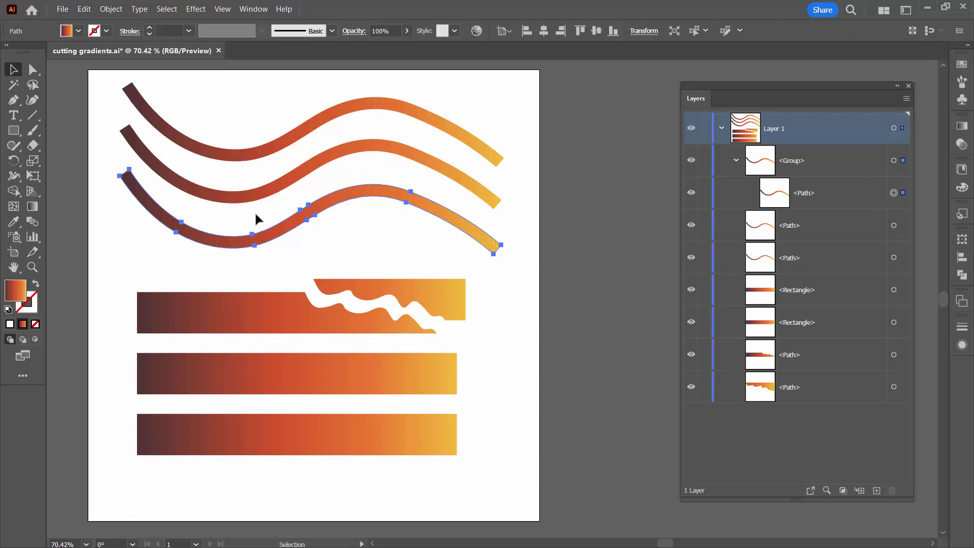
Select the expanded lowest wave and cut it across its crest along a freehand line with the Eraser tool
click(268, 197)
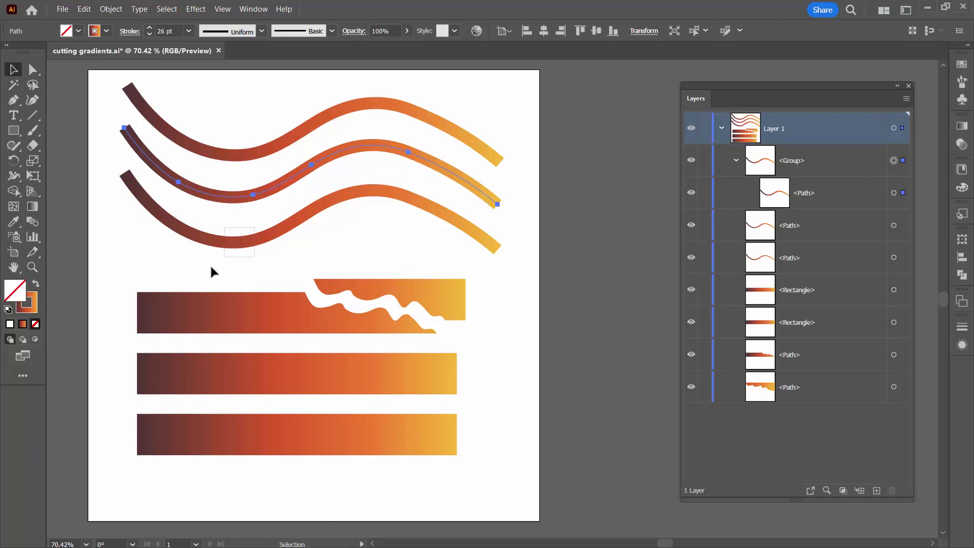
click(233, 243)
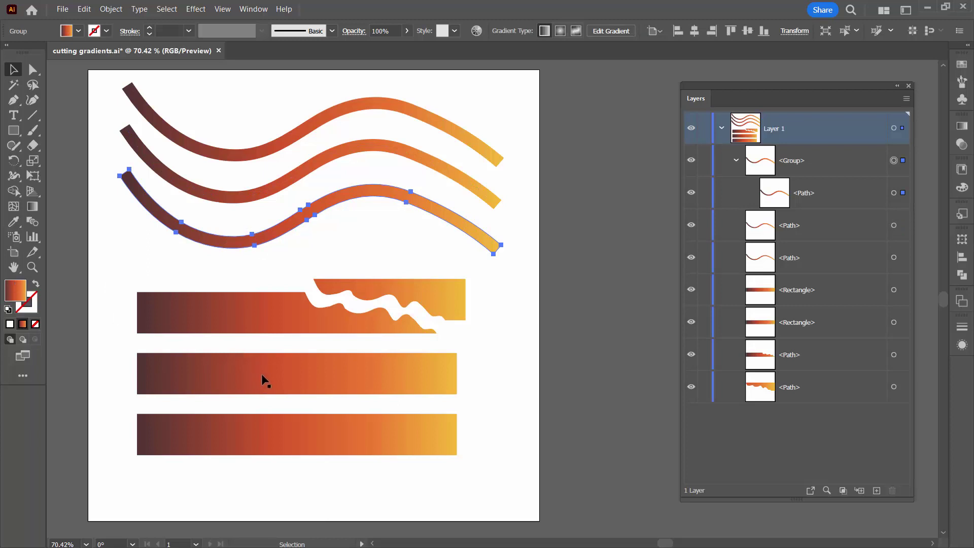
click(32, 146)
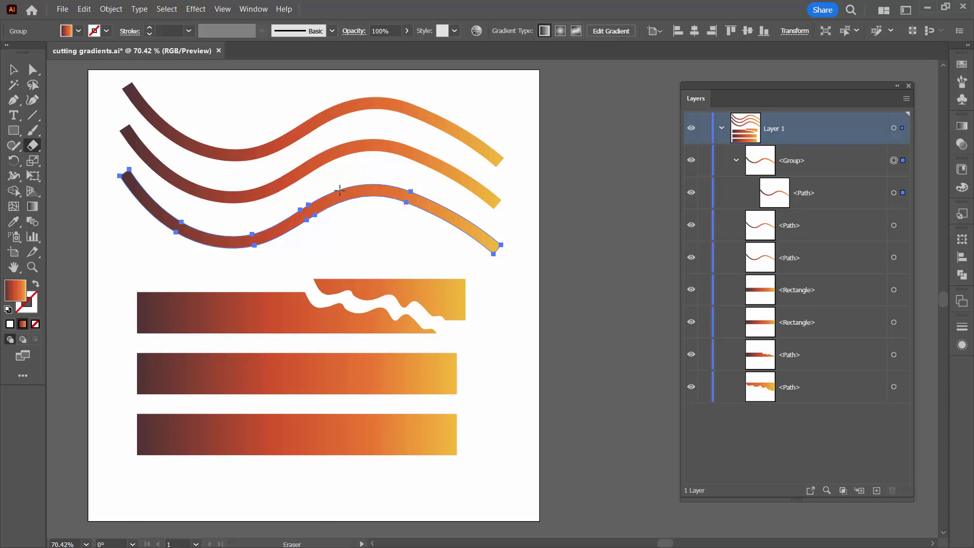
drag(366, 191, 406, 245)
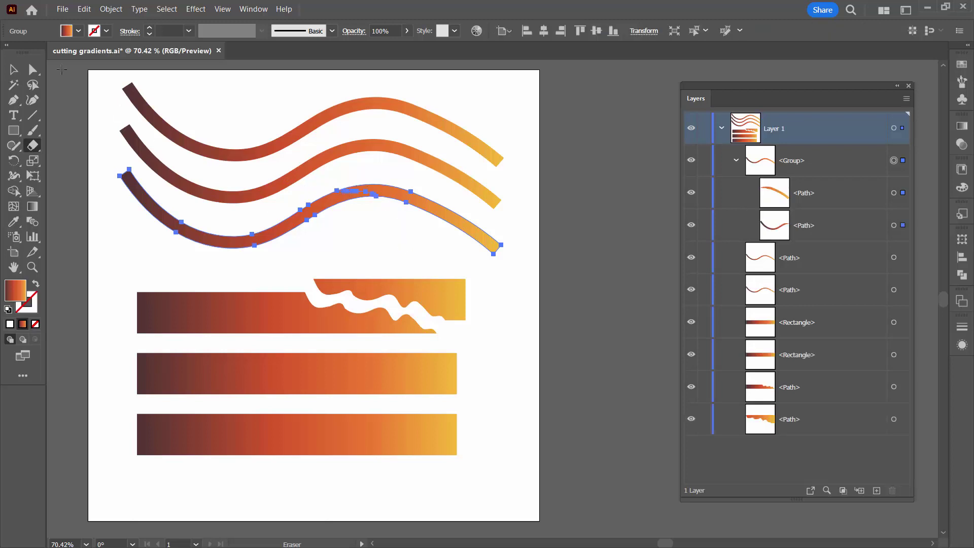
Select the pieces of the cut wave individually within the group, and move the yellow-ended piece slightly up and to the right
click(13, 67)
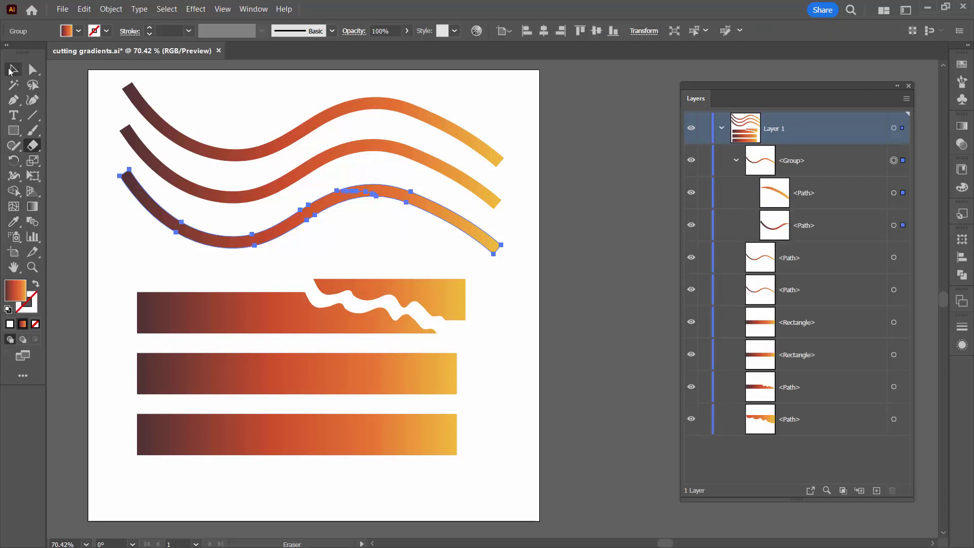
click(361, 223)
click(413, 199)
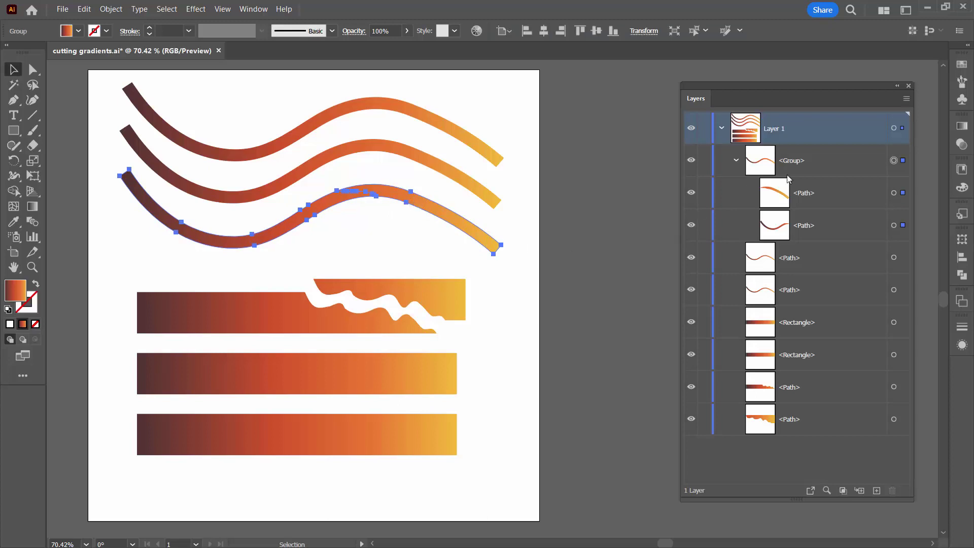
click(894, 225)
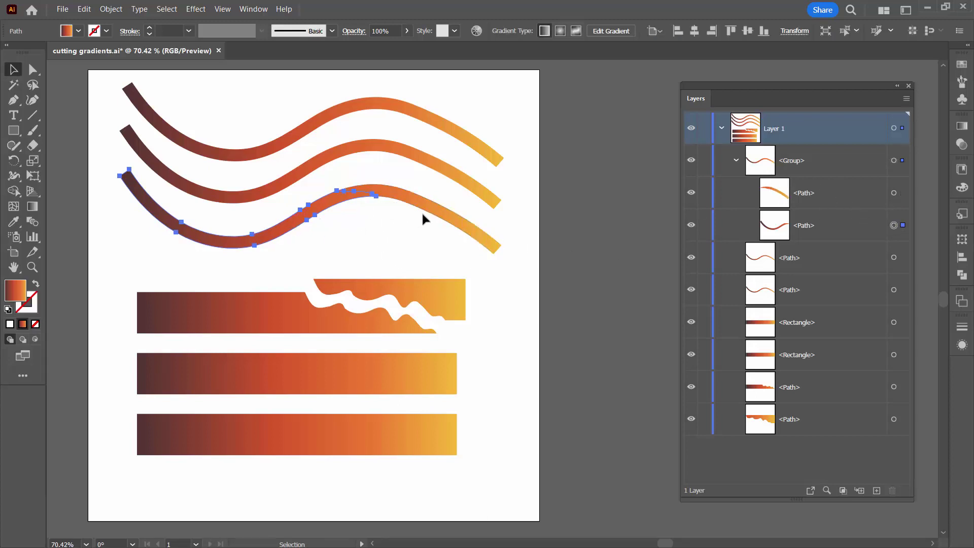
click(893, 193)
drag(452, 215, 458, 207)
click(439, 236)
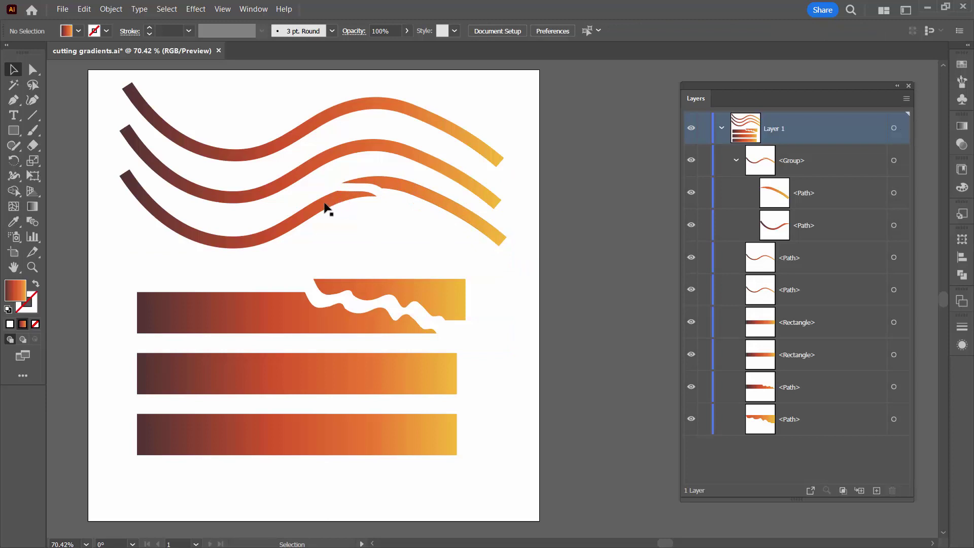
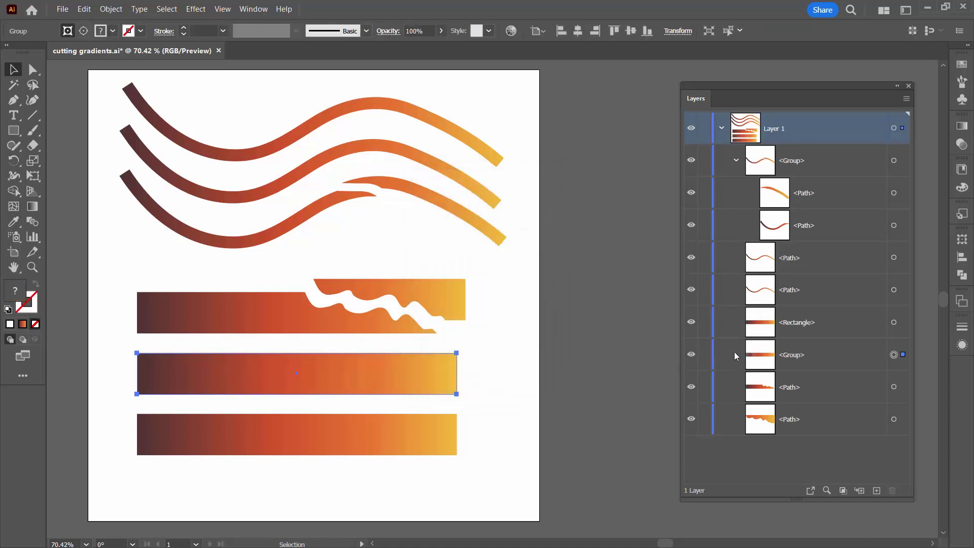
Open the middle rectangle's group and its clip group in the layer list, and examine the individual strip paths
click(736, 355)
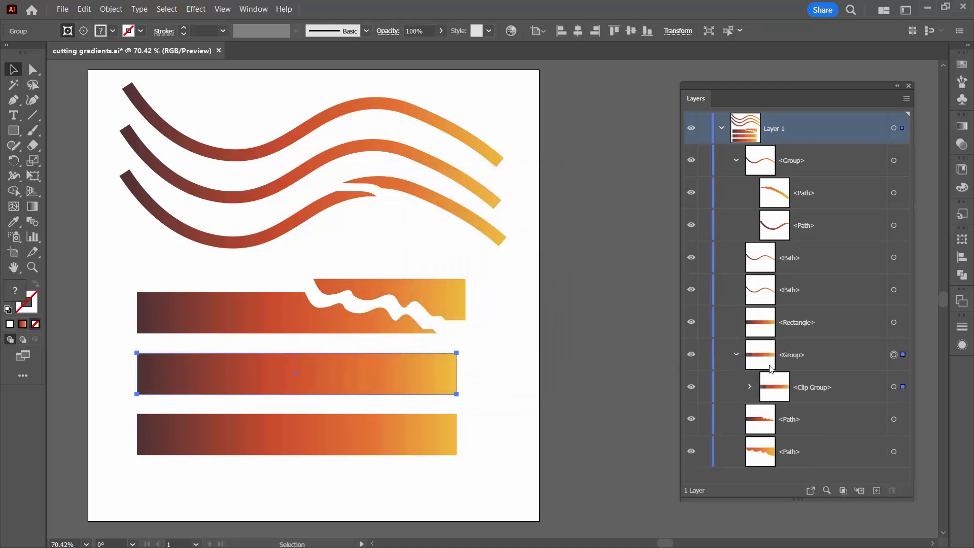
click(750, 389)
scroll(751, 389, down, 5)
click(794, 257)
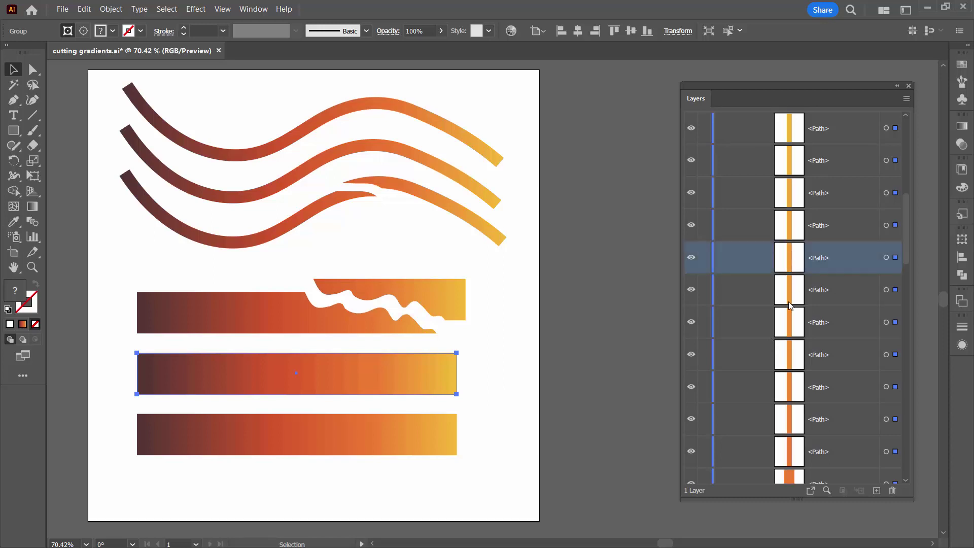
click(789, 318)
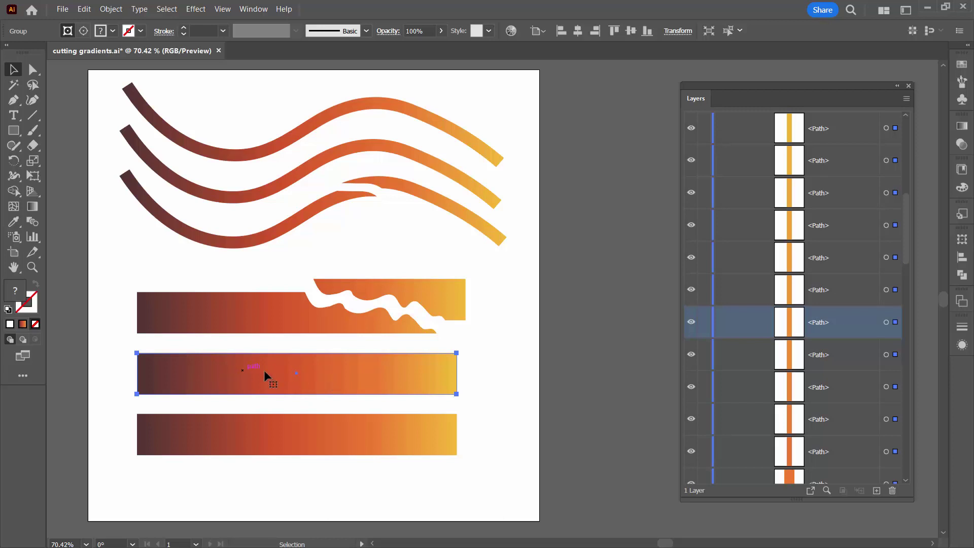
Examine the expanded middle rectangle by selecting its colour strips one by one with the Group Selection tool
drag(33, 69, 74, 87)
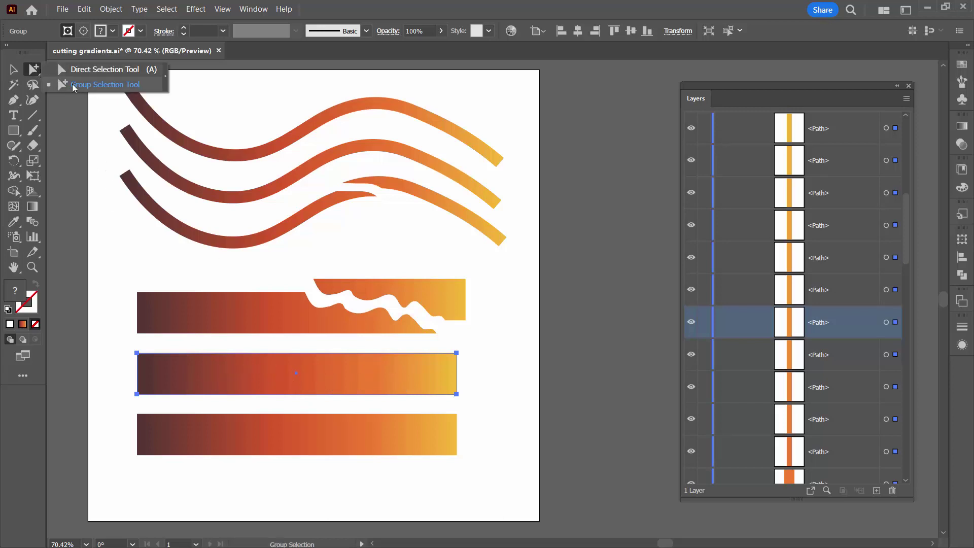
click(462, 388)
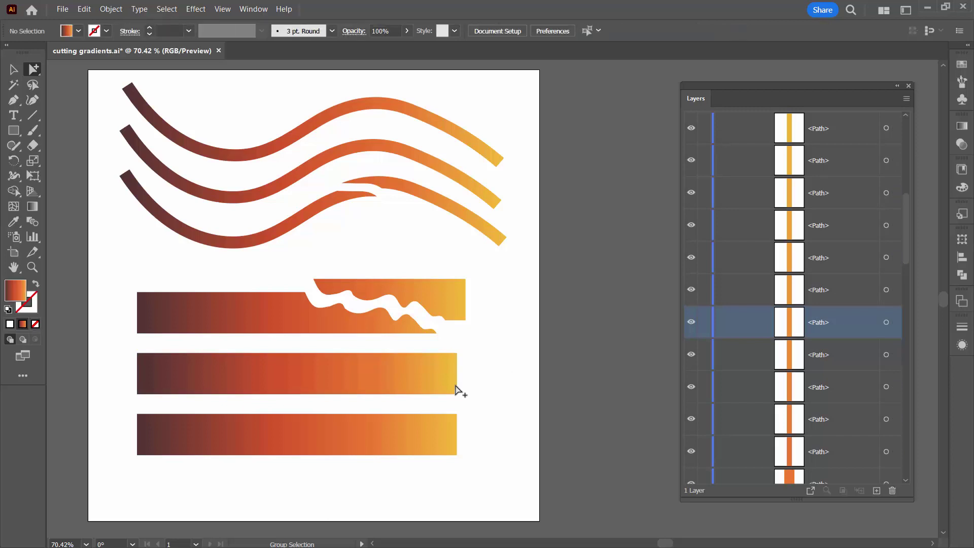
click(398, 381)
click(332, 369)
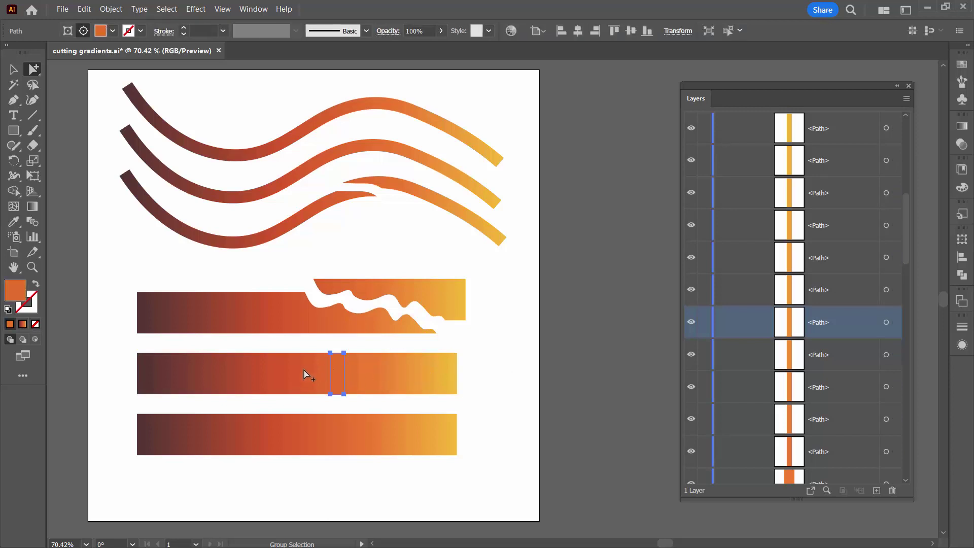
click(307, 373)
click(270, 373)
click(248, 374)
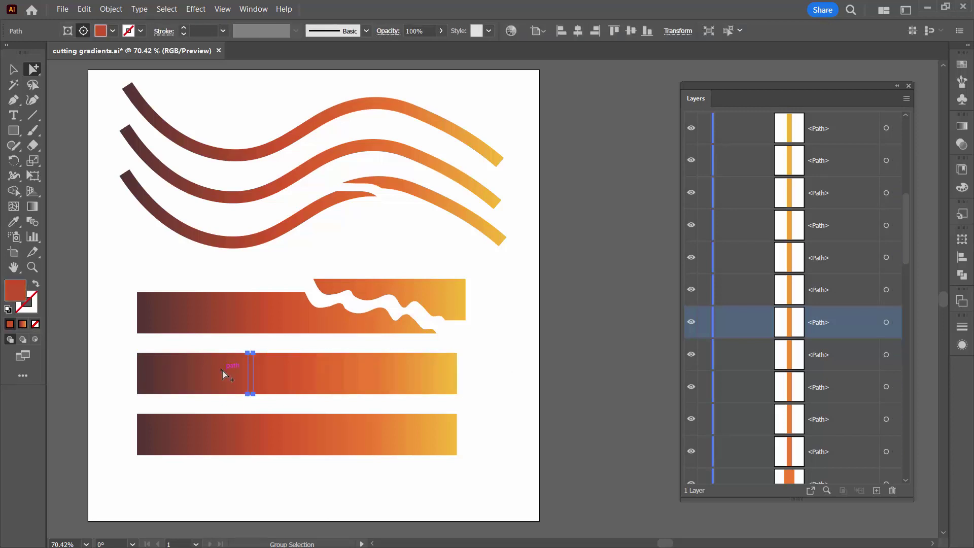
click(203, 370)
click(188, 367)
click(173, 369)
click(202, 373)
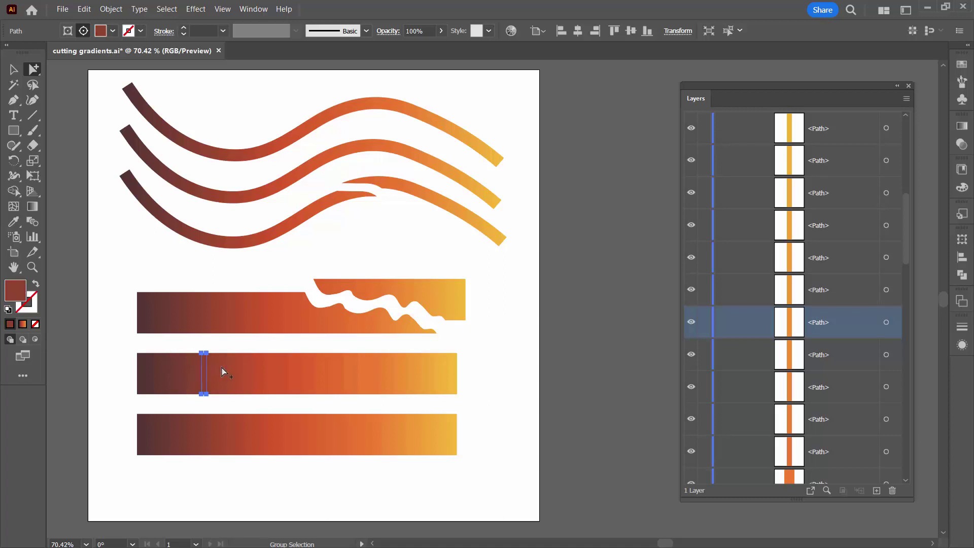
click(230, 373)
click(263, 373)
click(295, 373)
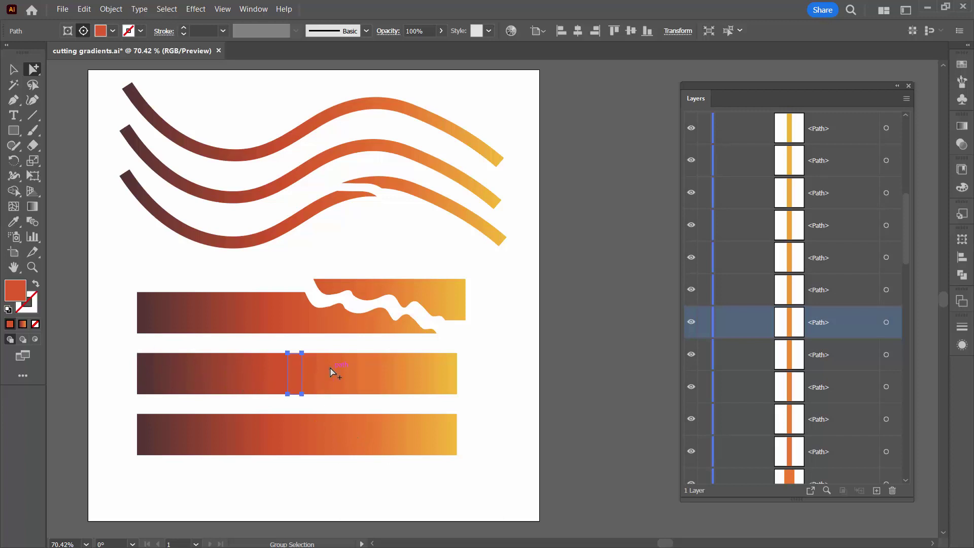
click(483, 379)
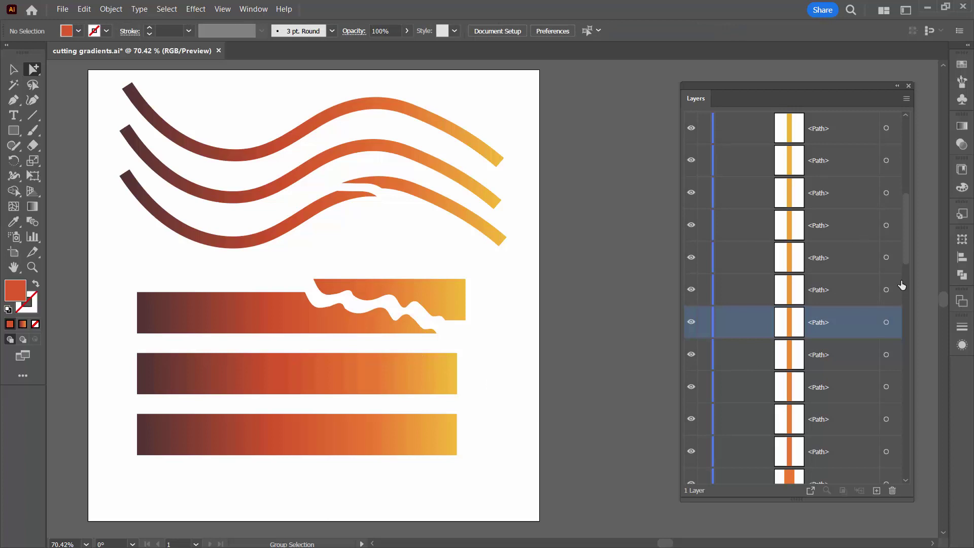
Duplicate the lowest gradient rectangle directly below the original
drag(903, 242, 904, 174)
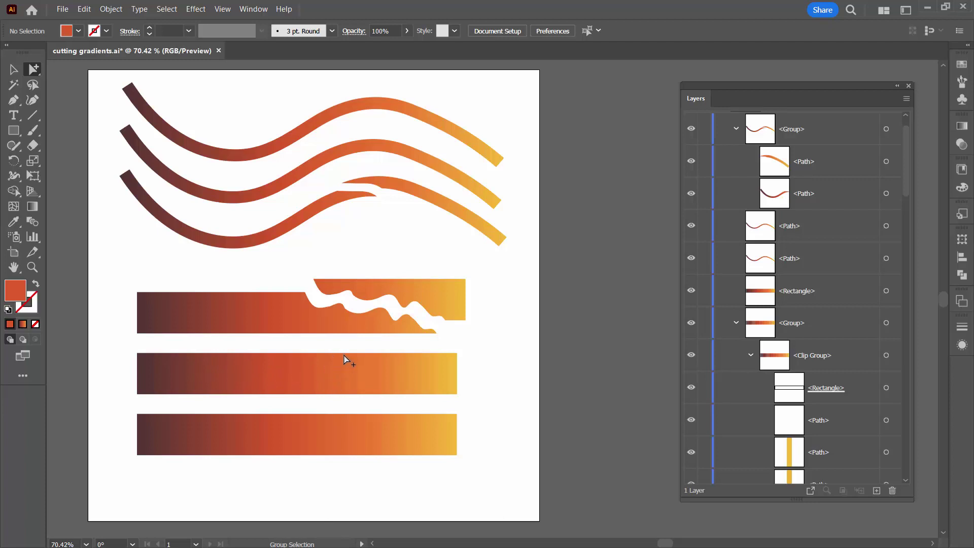
scroll(350, 355, down, 1)
scroll(352, 354, down, 1)
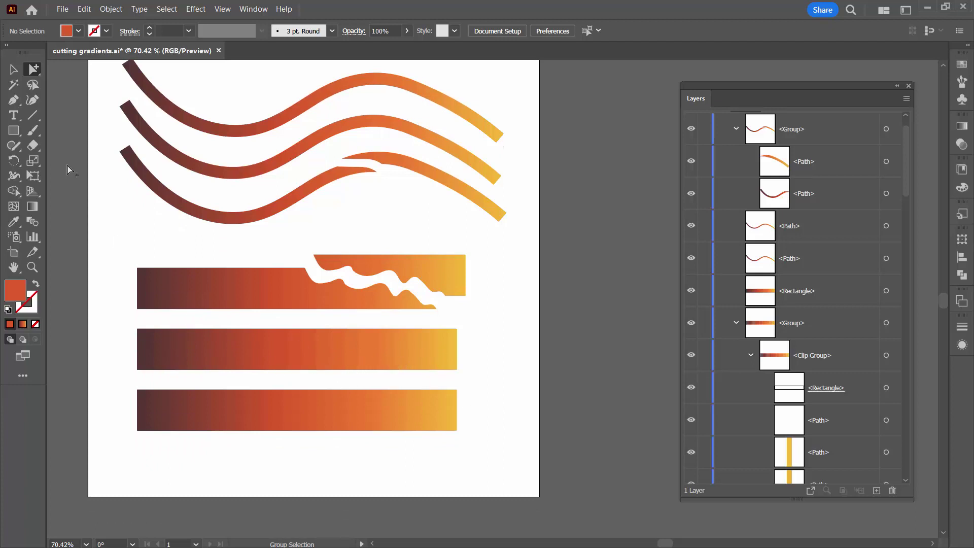
click(14, 69)
click(286, 407)
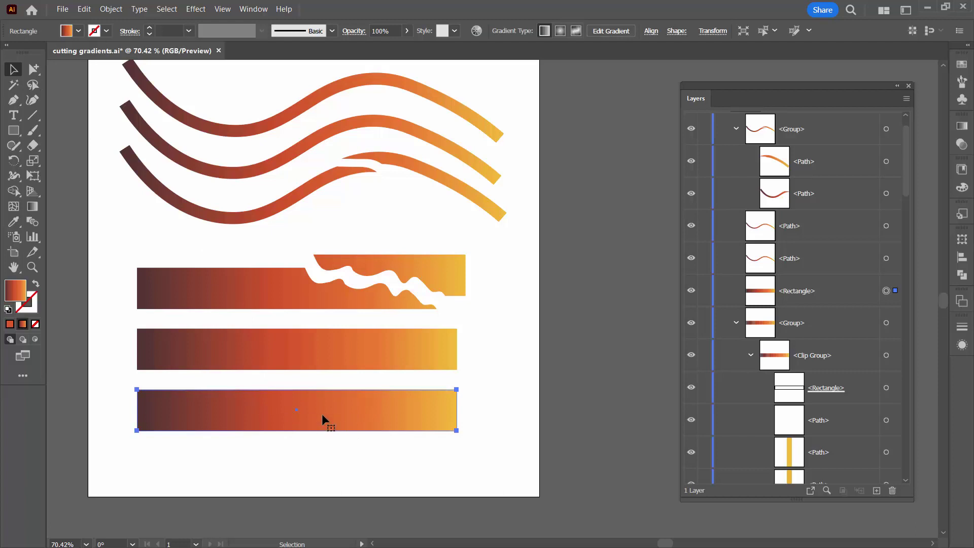
drag(291, 407, 291, 460)
Expand the fill of the original rectangle above the new copy to a gradient mesh
click(288, 409)
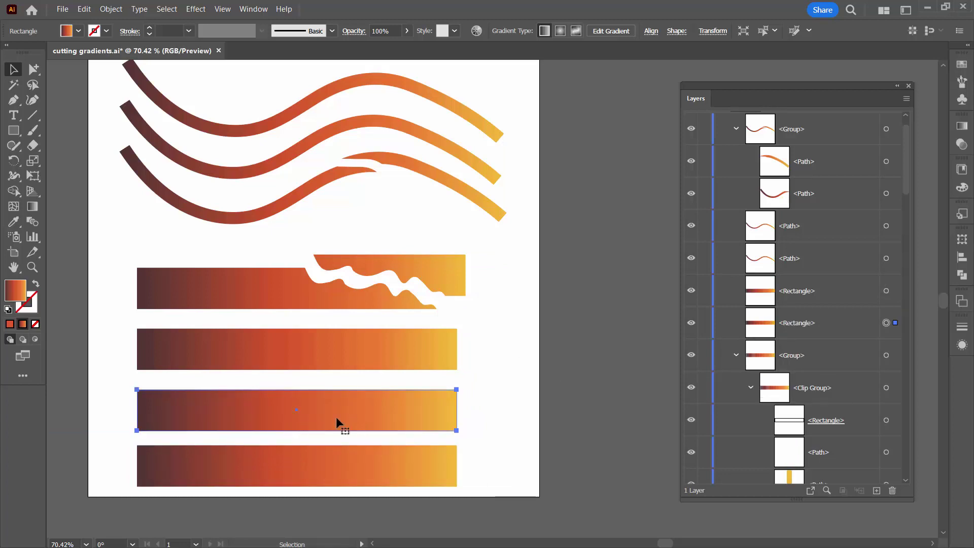
click(110, 9)
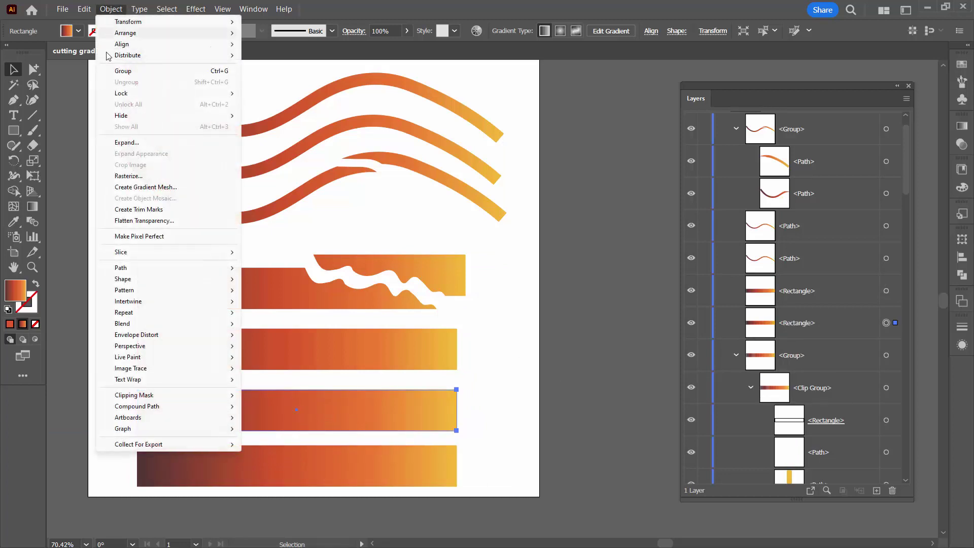
click(127, 142)
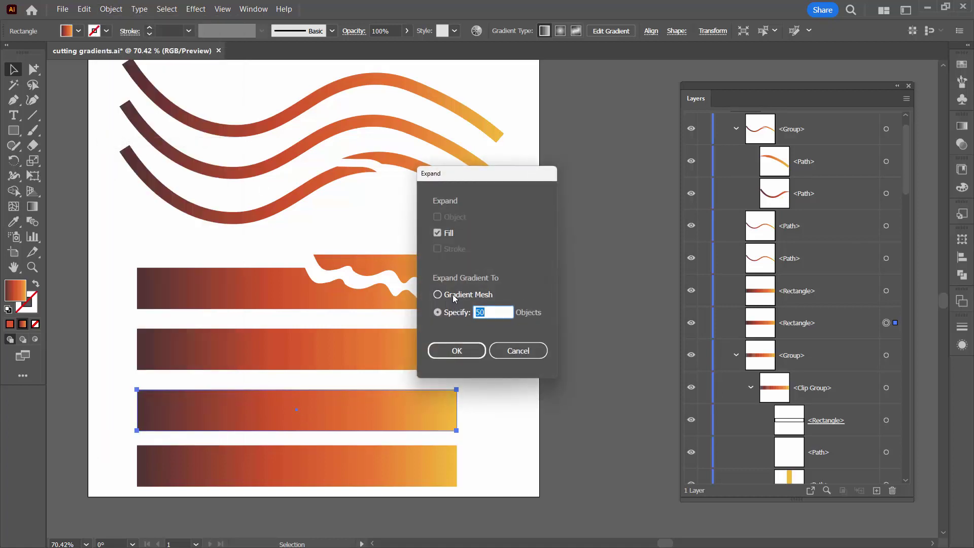
click(464, 293)
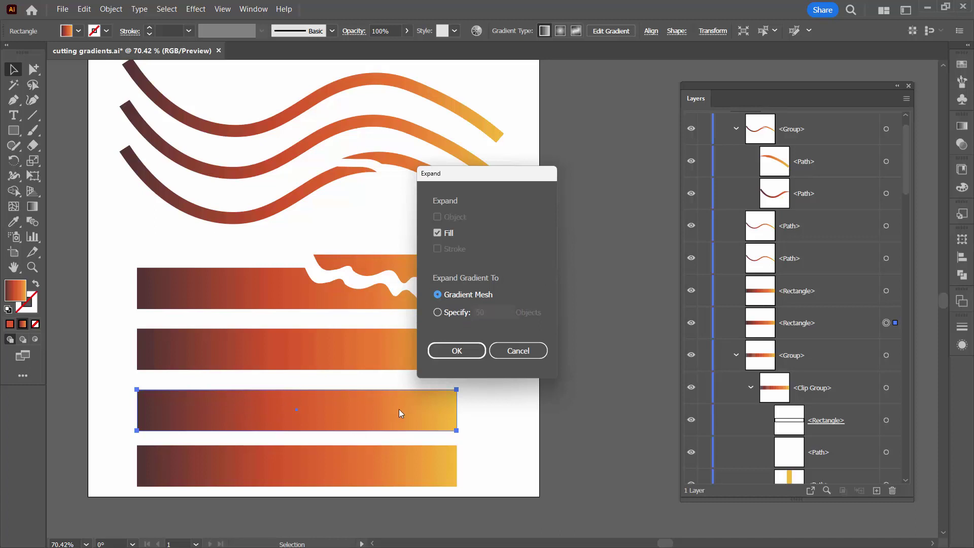
click(457, 351)
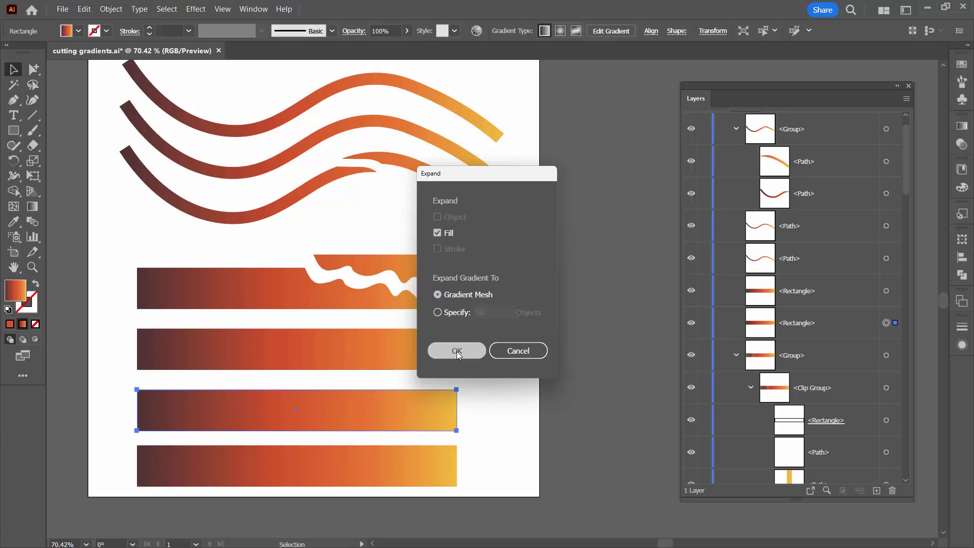
Hide and collapse the strip-based rectangle's group, and open the mesh rectangle's group and clip group in the layer list
click(691, 355)
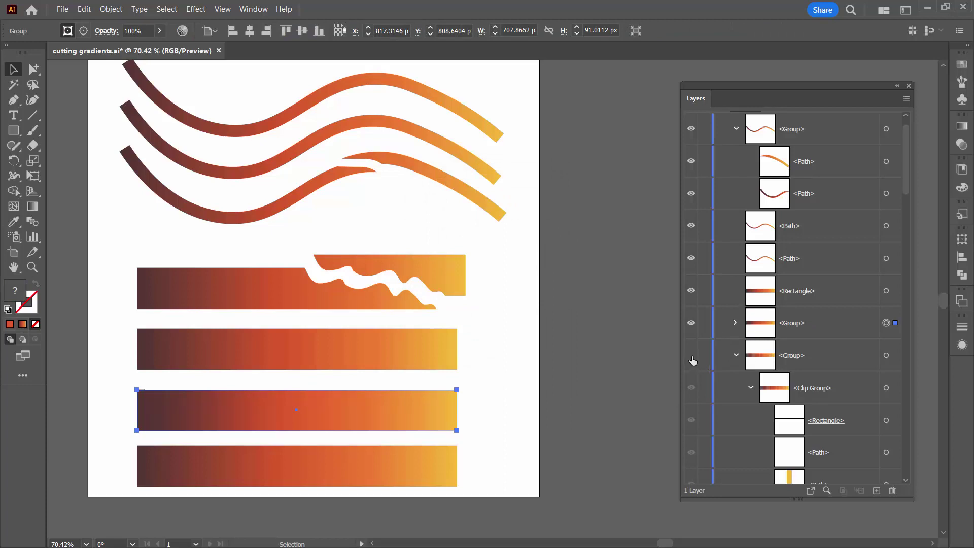
click(735, 323)
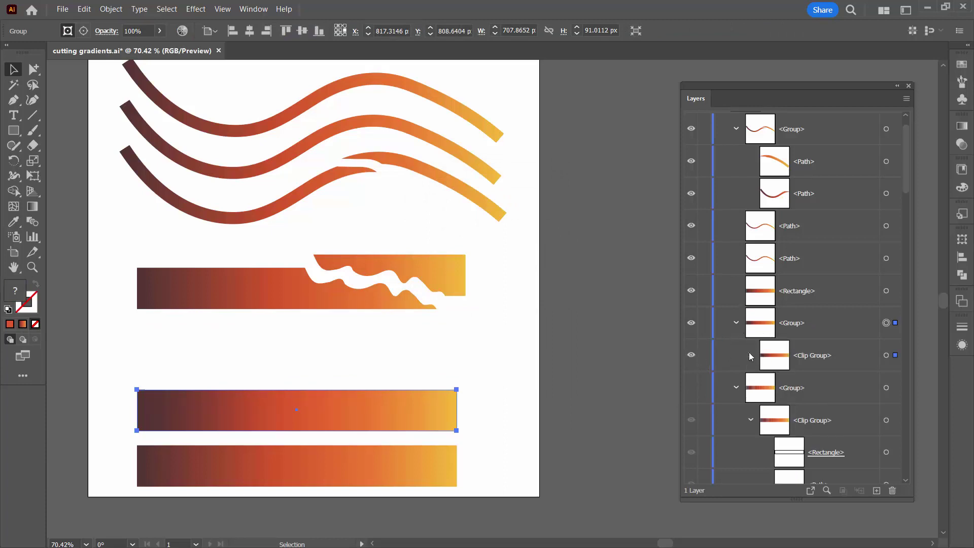
click(750, 354)
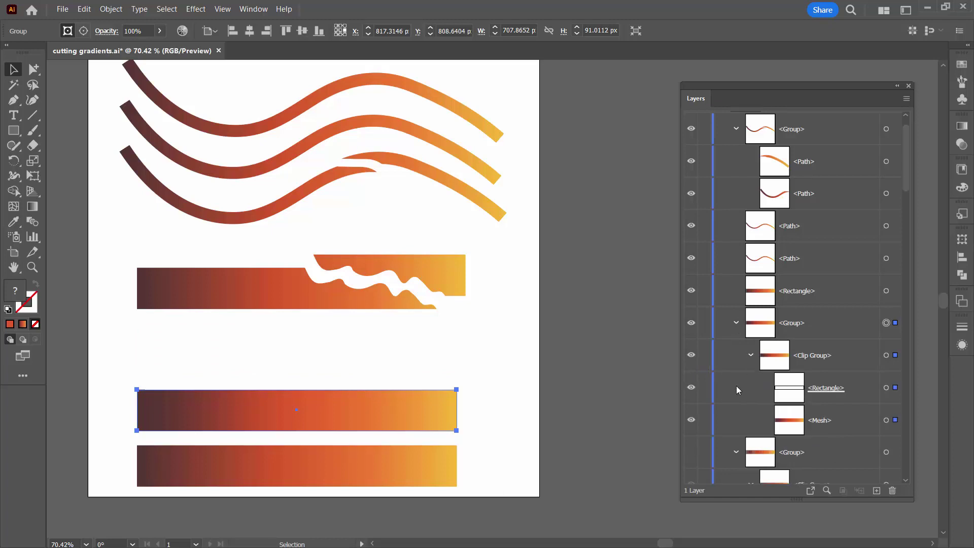
click(736, 452)
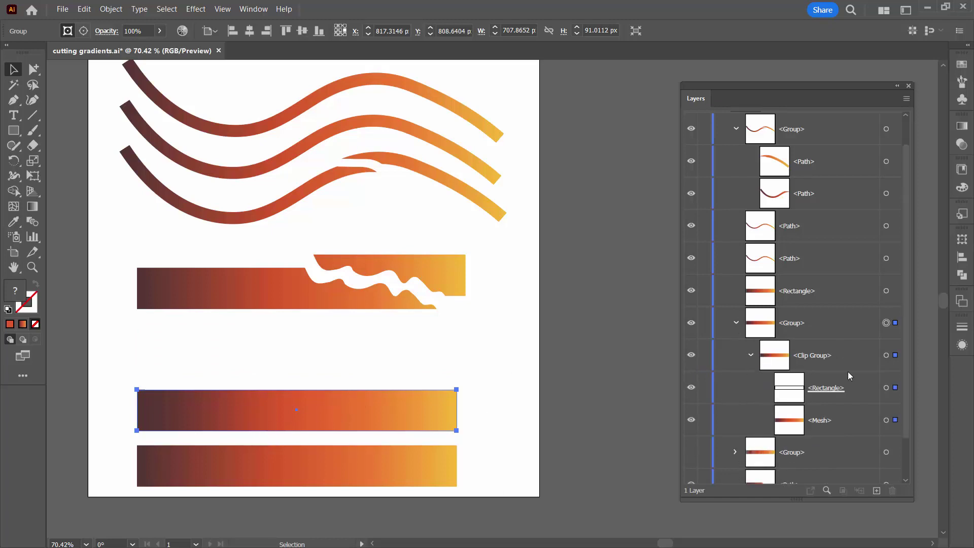
Copy the clipping rectangle from the mesh clip group and paste it in place outside the group
click(886, 388)
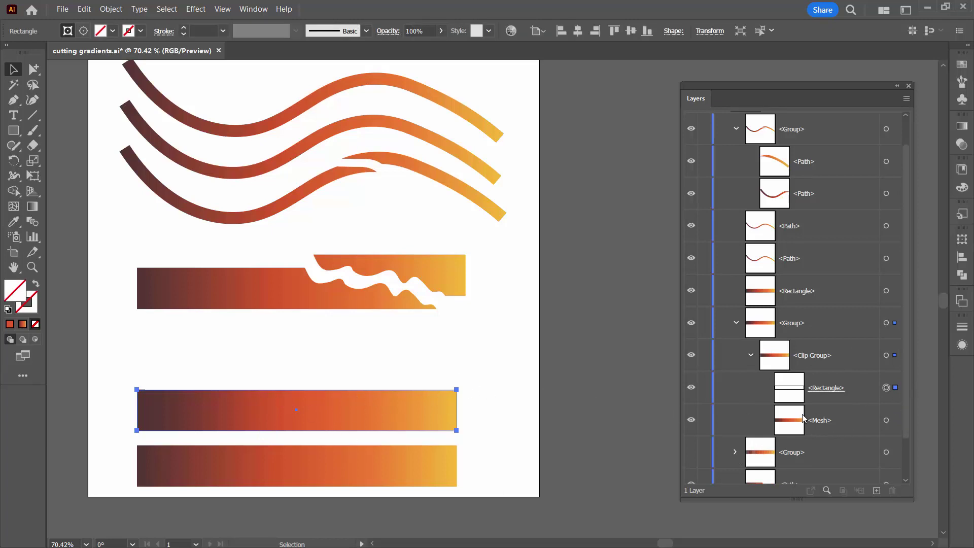
click(791, 400)
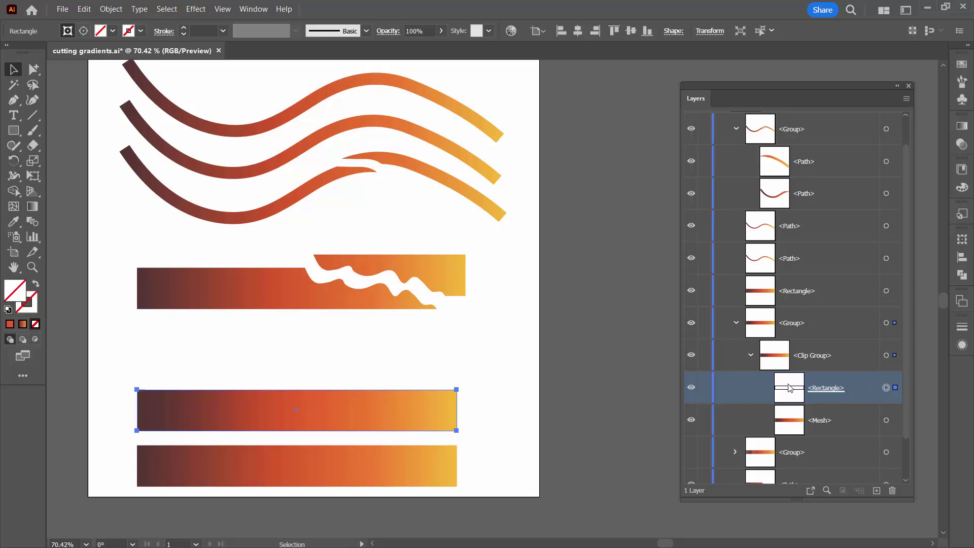
click(84, 9)
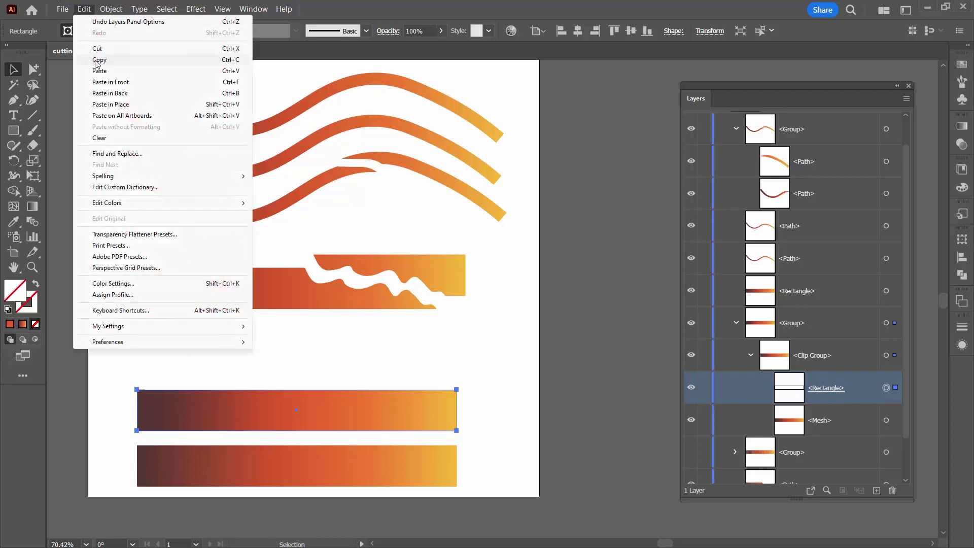
click(96, 60)
click(84, 9)
click(107, 104)
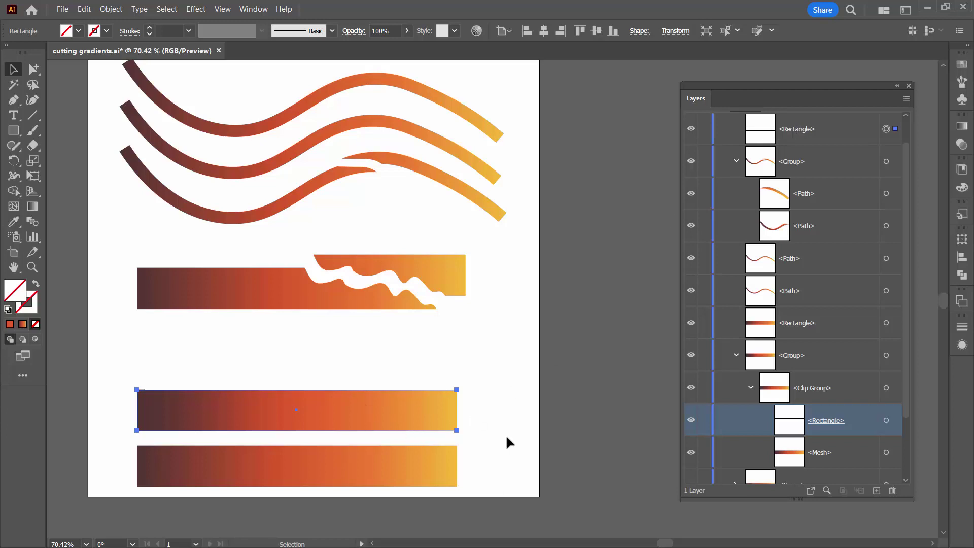
Hide the mesh clip group and fill the pasted rectangle with the pink swatch
click(691, 387)
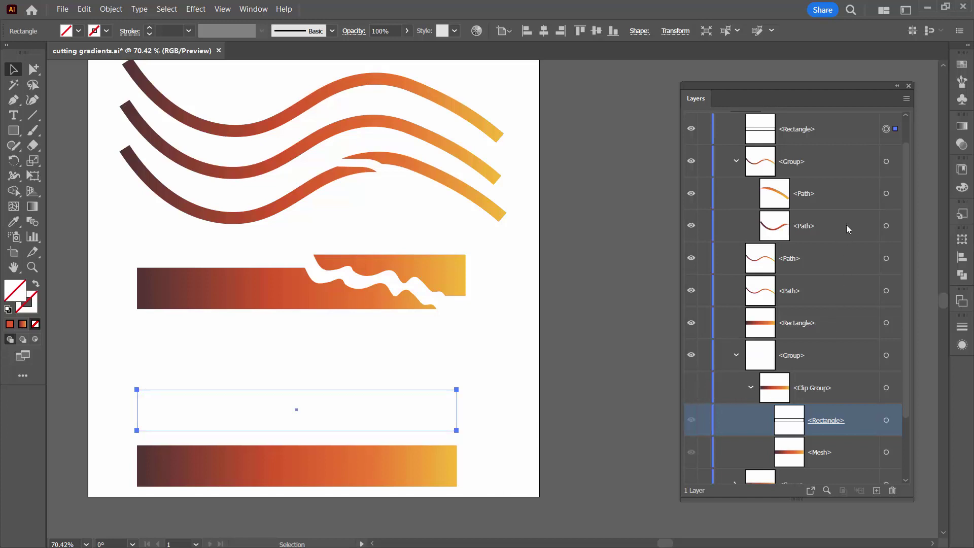
click(794, 130)
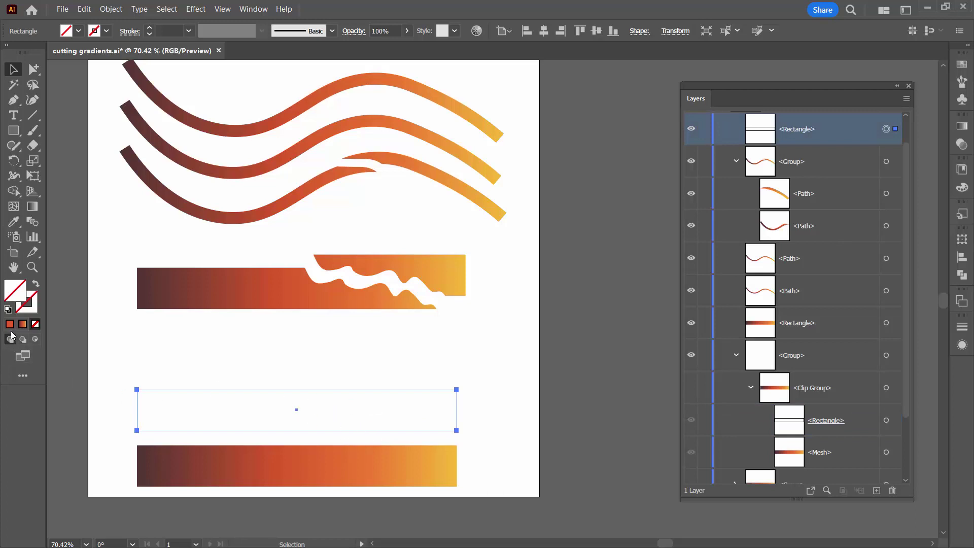
click(961, 64)
click(847, 146)
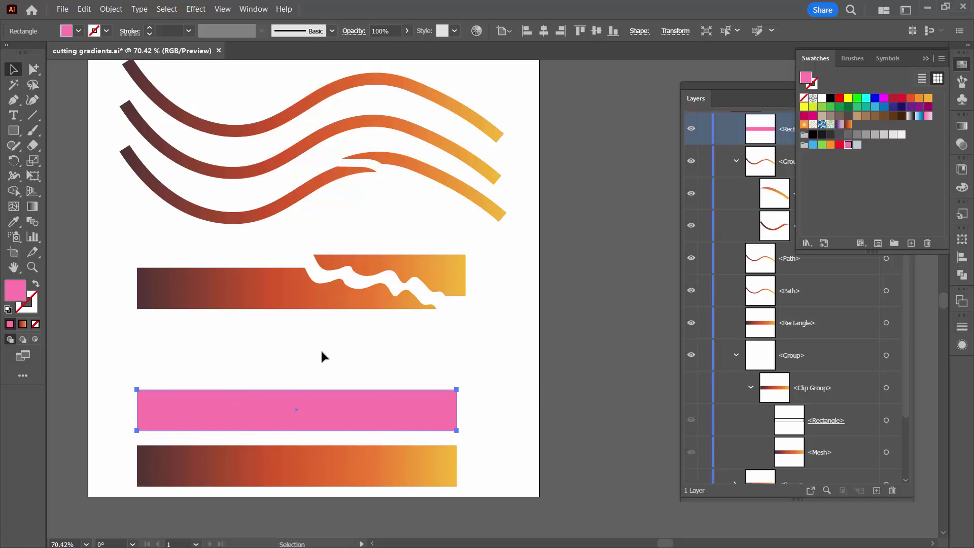
Cut the pink rectangle with the Knife tool along a wavy freehand line from its upper edge down to its lower-right part
click(31, 147)
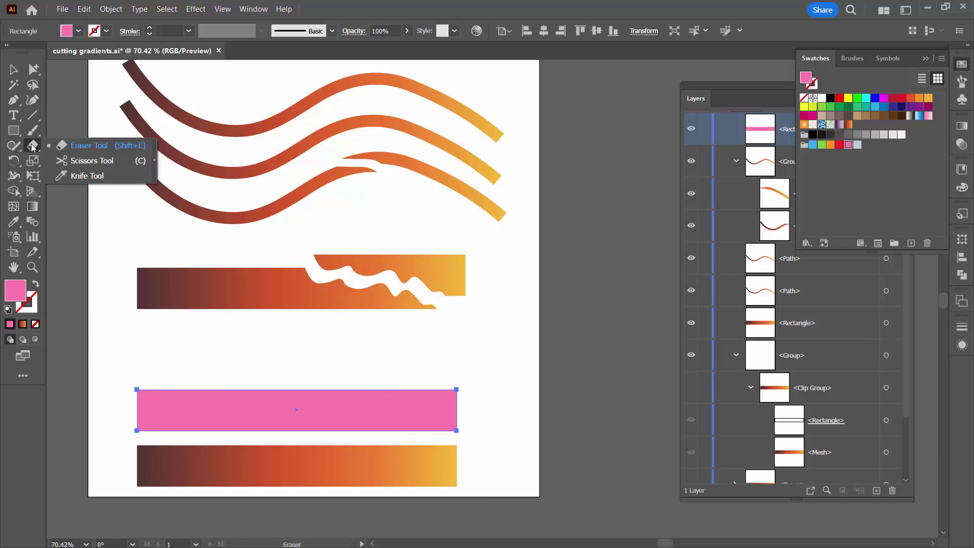
click(76, 172)
mouse_move(198, 377)
mouse_down()
mouse_move(222, 405)
mouse_move(314, 403)
mouse_move(377, 419)
mouse_move(407, 410)
mouse_move(455, 445)
mouse_up()
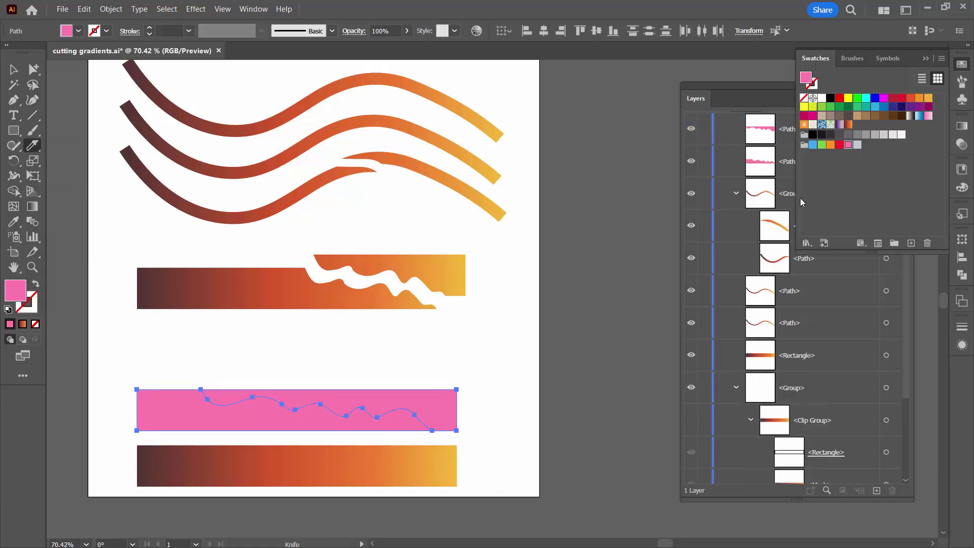
Delete the upper-right piece of the cut pink rectangle
click(774, 127)
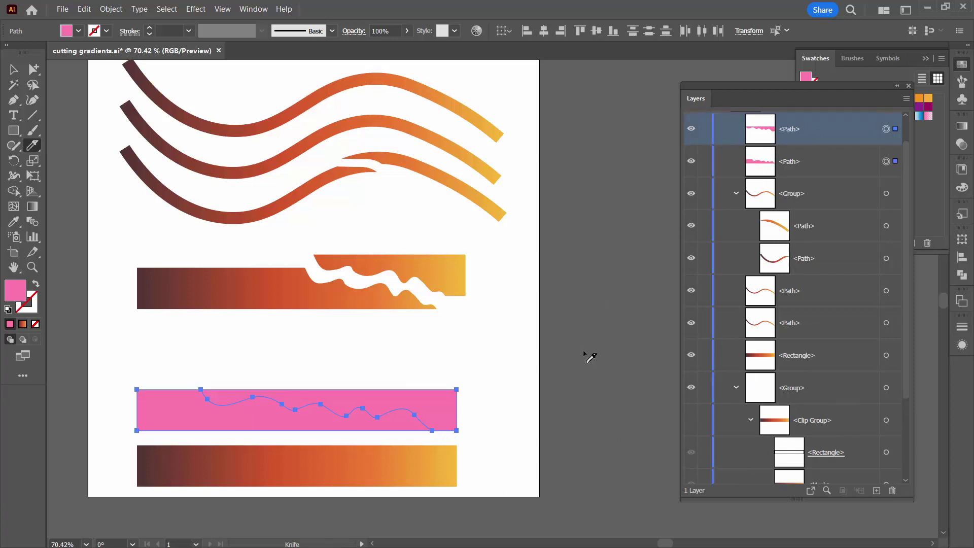
click(886, 129)
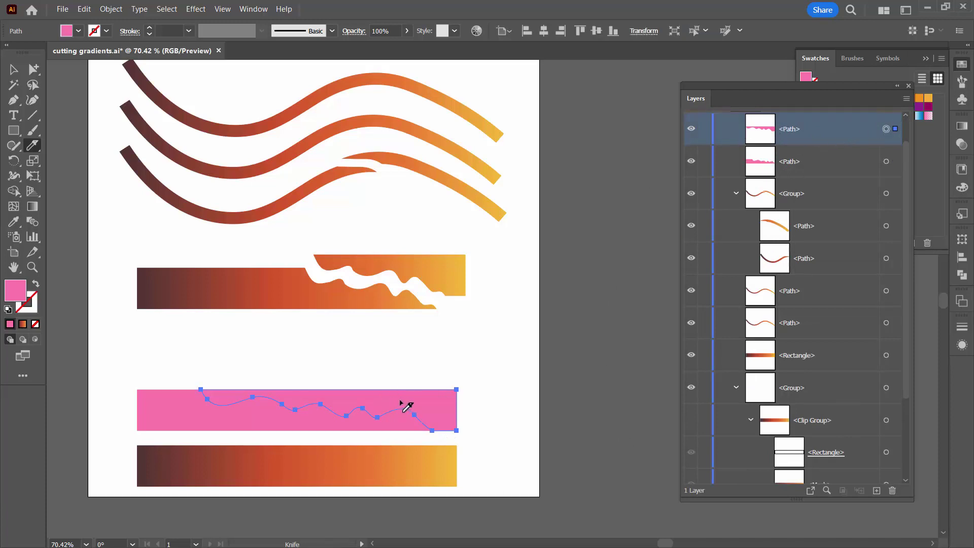
key(Delete)
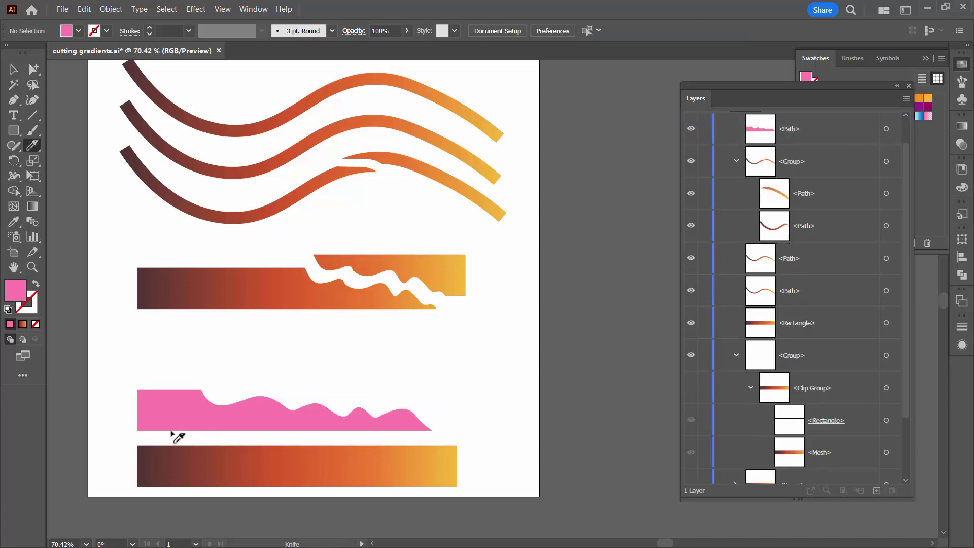
Select the remaining pink piece, move the layer list clear of the swatches, and show the mesh clip group again
click(13, 69)
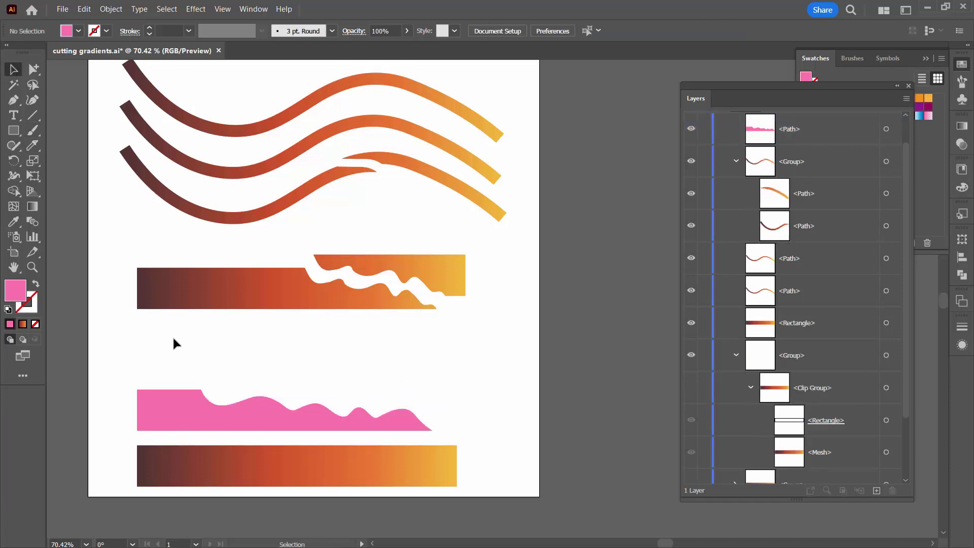
click(200, 401)
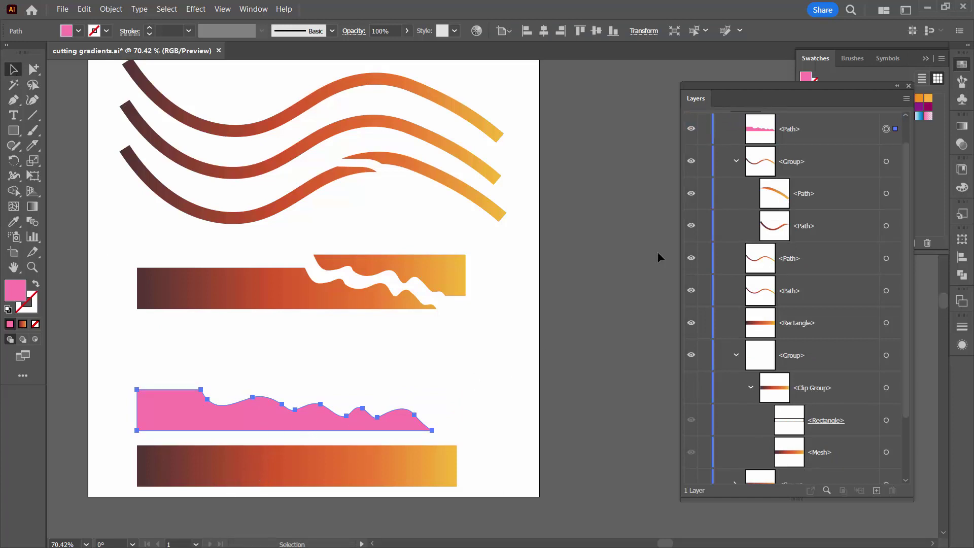
drag(779, 85, 654, 67)
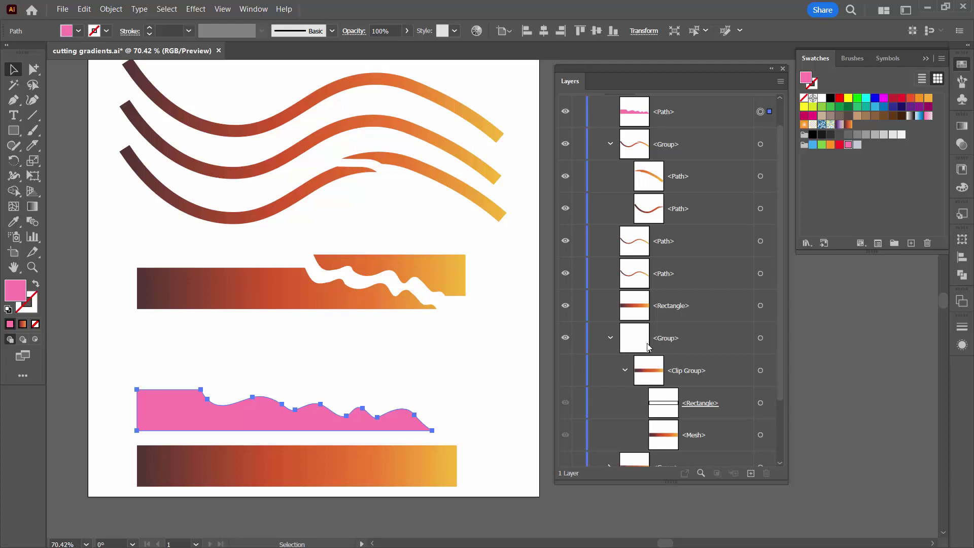
key(ctrl+z)
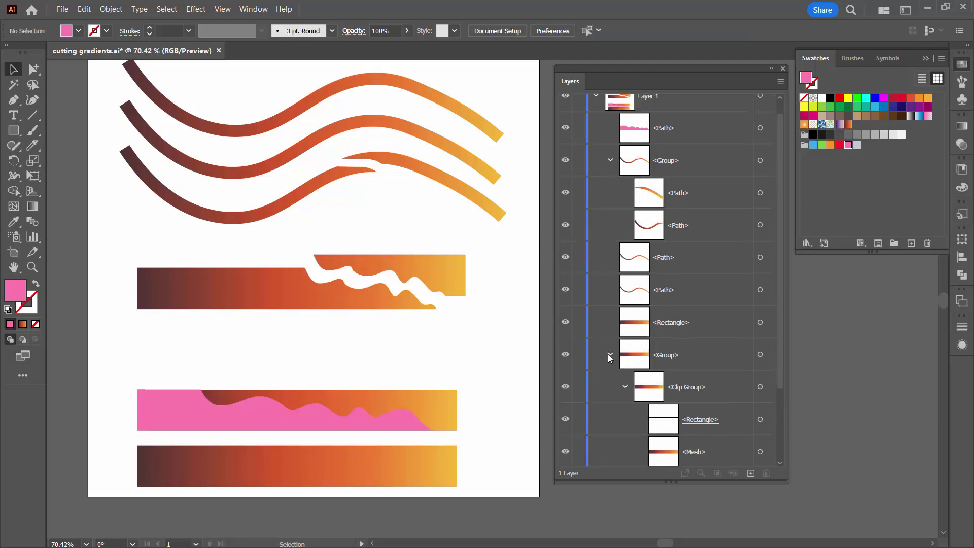
Move the mesh group directly beneath the pink path in the layer order, with its contents expanded
click(608, 355)
drag(651, 347, 651, 145)
click(609, 160)
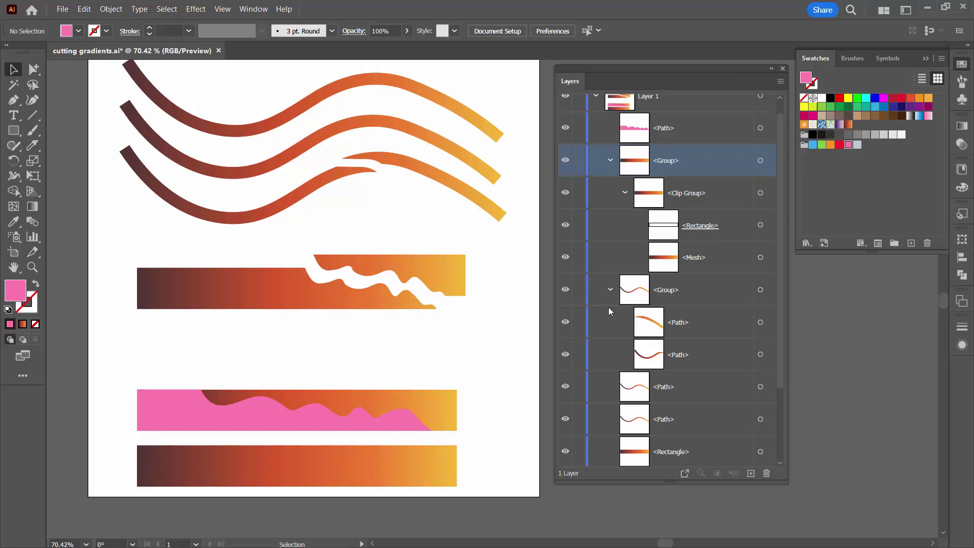
Delete the rectangular clipping path from the mesh's clip group
click(711, 229)
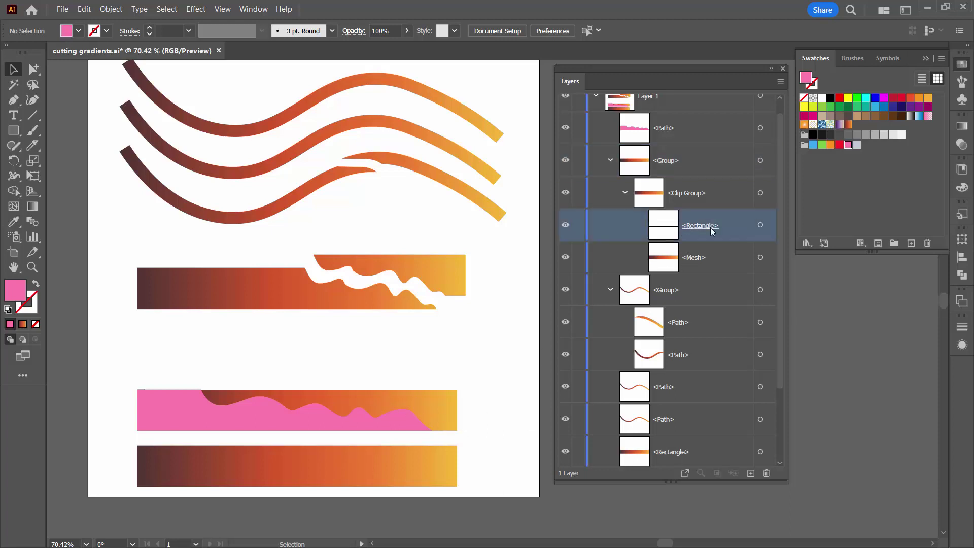
click(760, 226)
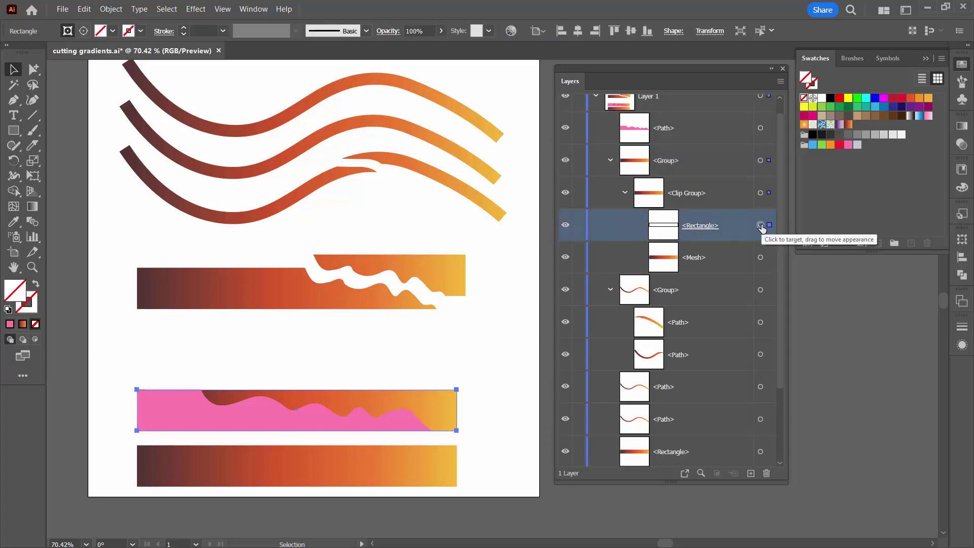
key(Delete)
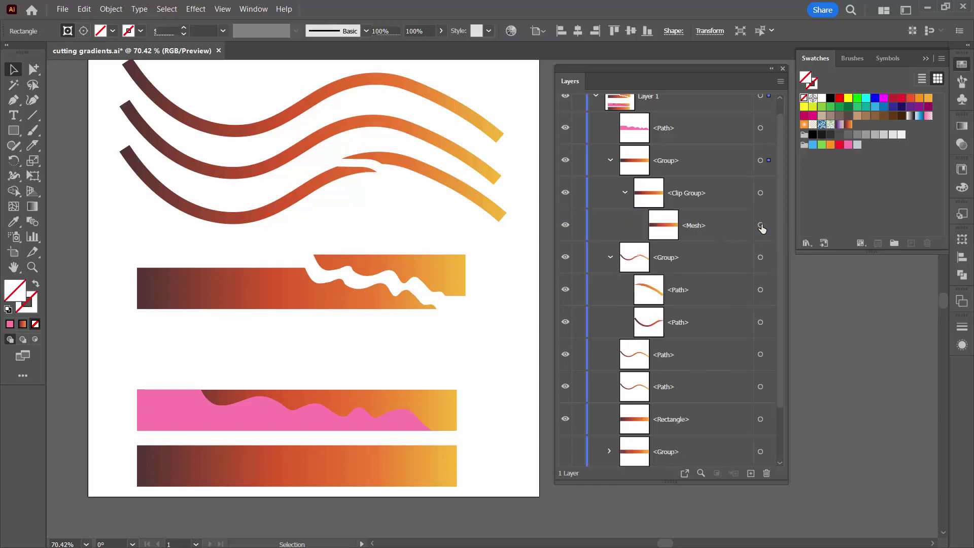
Move the cut pink path into the inner group, directly above the mesh
click(657, 131)
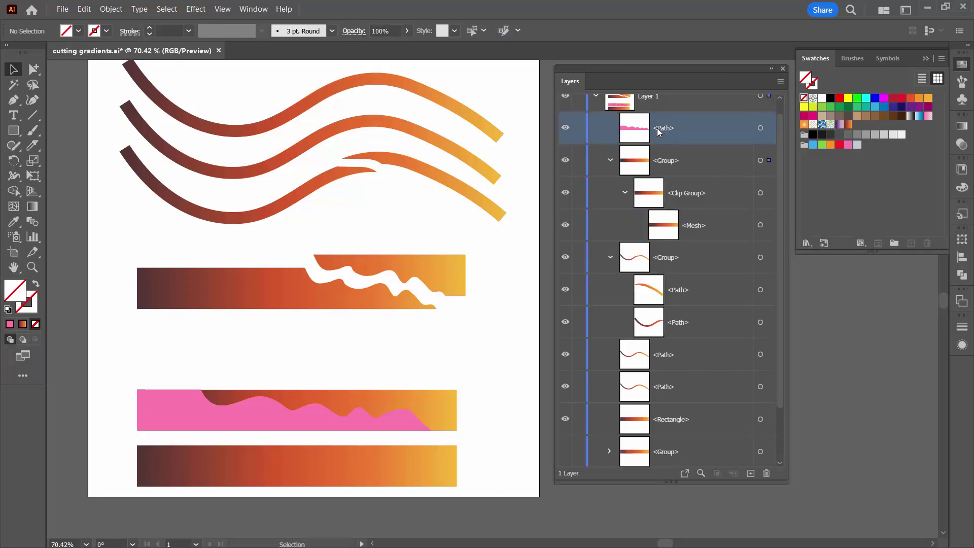
drag(693, 132, 675, 213)
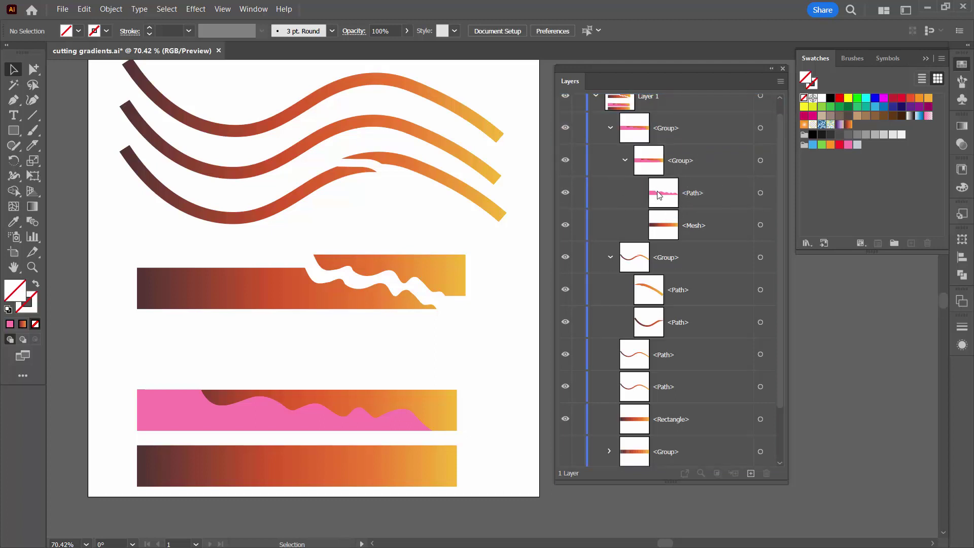
click(659, 195)
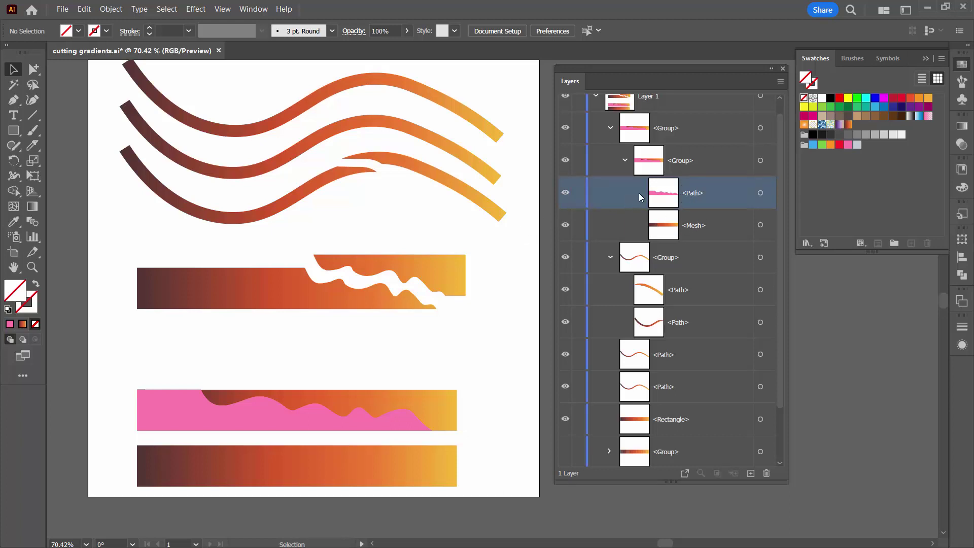
Make a clipping mask on the inner group so the pink path clips the gradient mesh
click(701, 160)
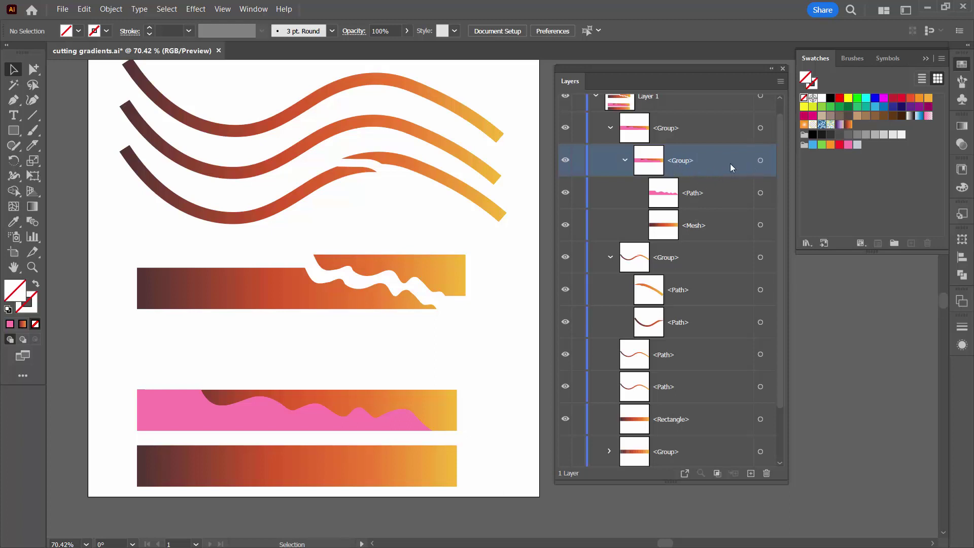
click(780, 81)
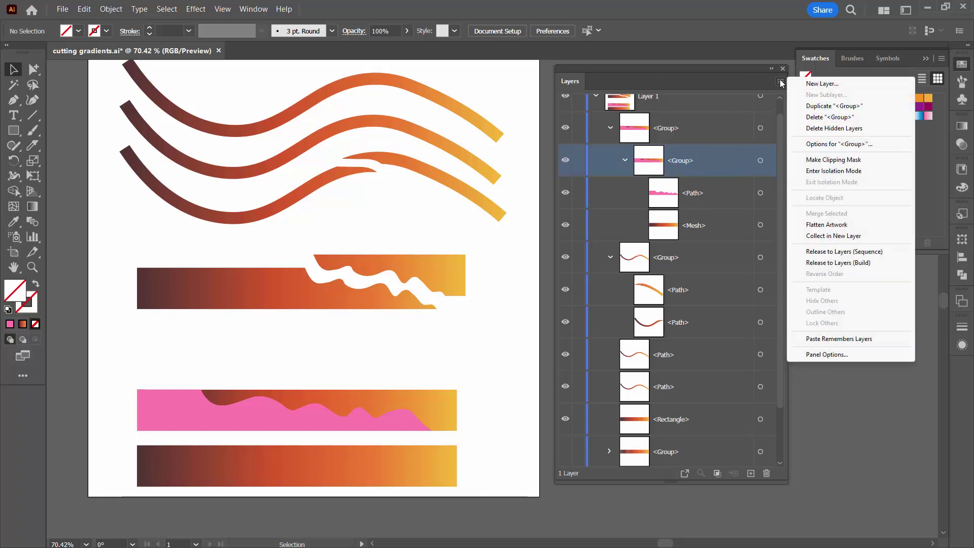
click(826, 160)
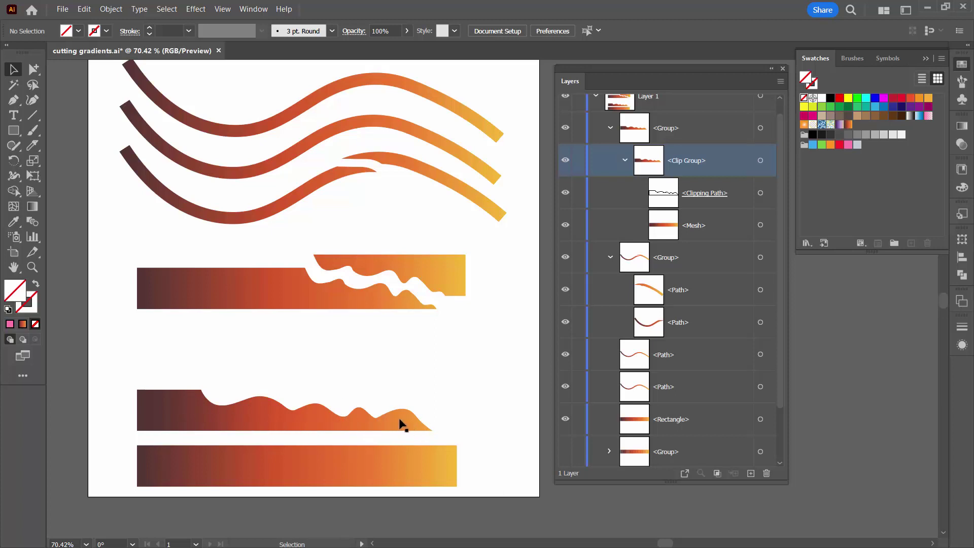
Overlay the clipped mesh piece on the intact gradient bar below to compare their gradients, and return it above the bar
drag(294, 415, 296, 478)
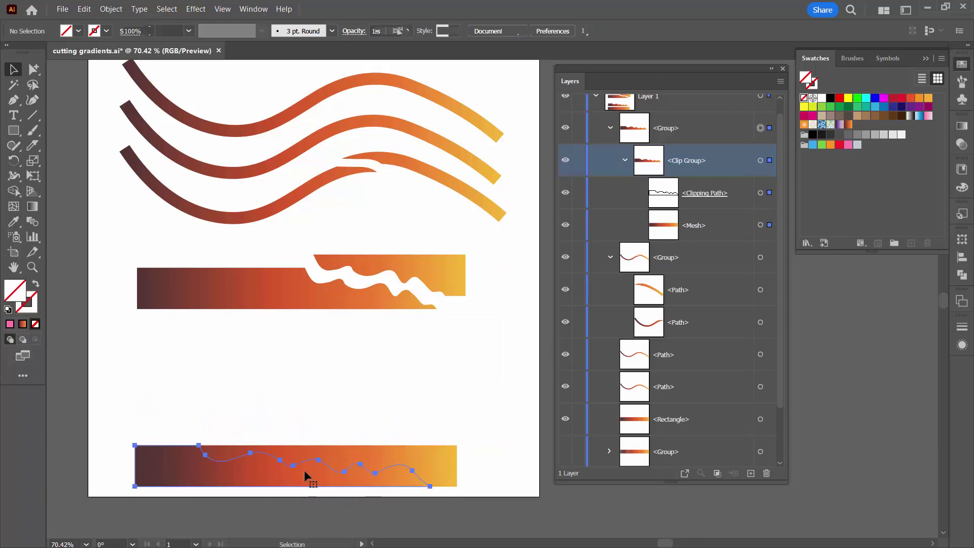
click(376, 424)
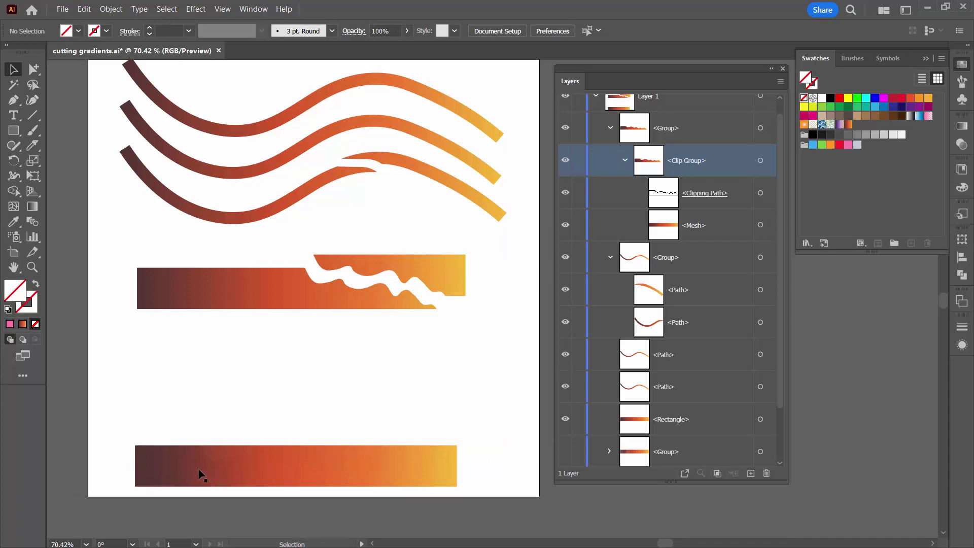
mouse_move(198, 468)
mouse_down()
mouse_move(192, 451)
mouse_move(215, 394)
mouse_move(206, 384)
mouse_move(201, 415)
mouse_up()
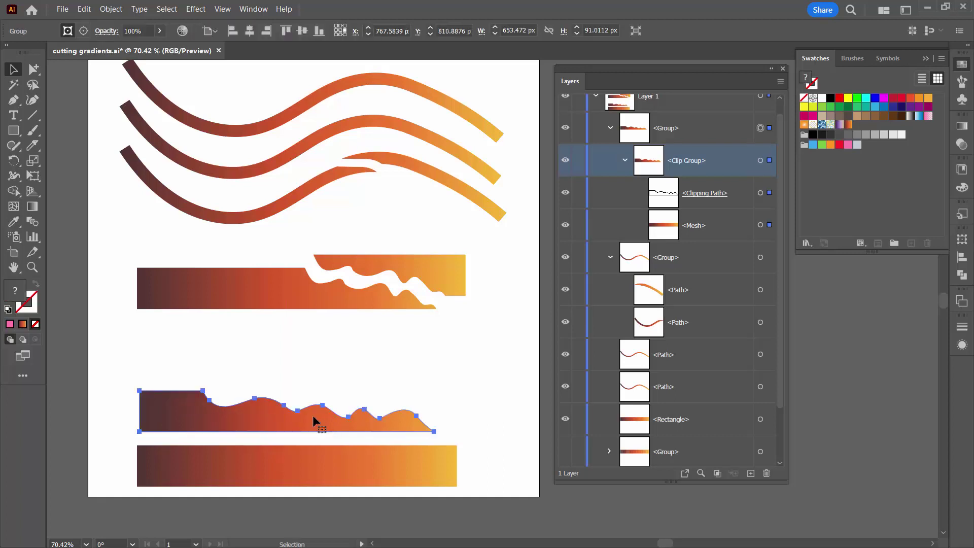
Expand the middle wavy gradient stroke into a filled outline and reveal the contents of its group
click(282, 164)
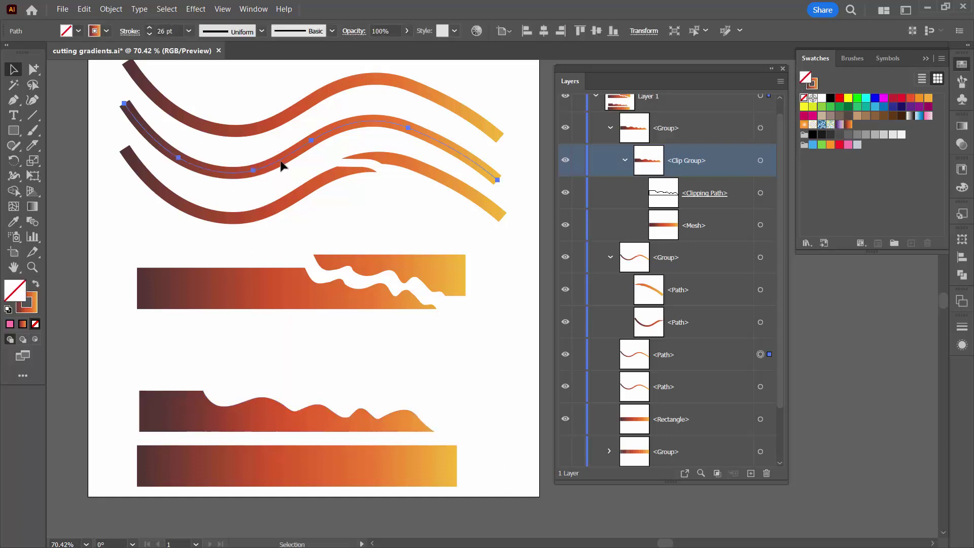
click(108, 10)
click(129, 142)
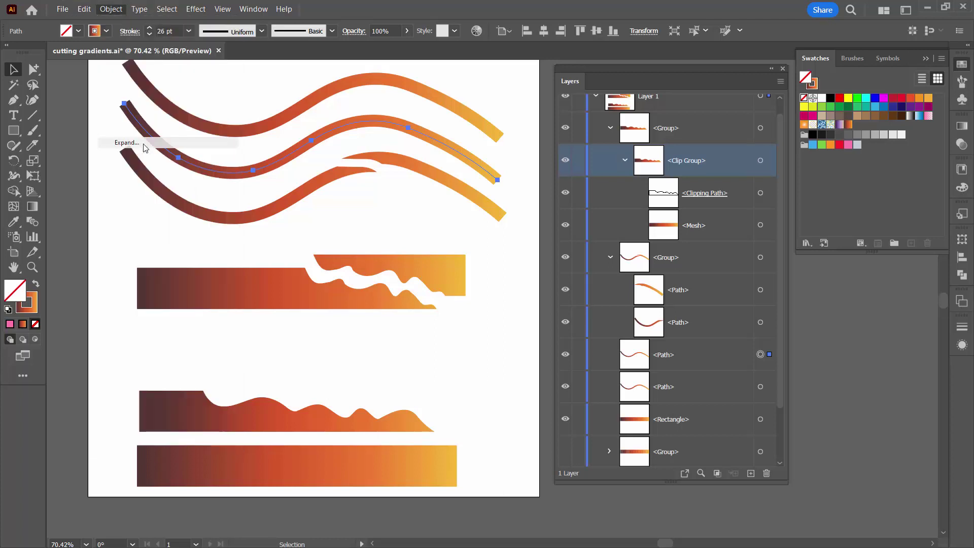
click(445, 350)
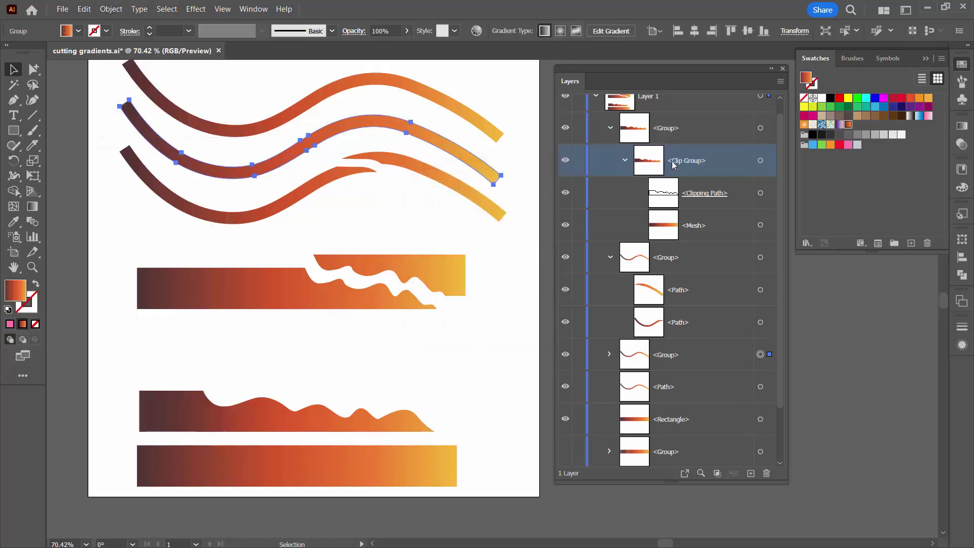
click(609, 355)
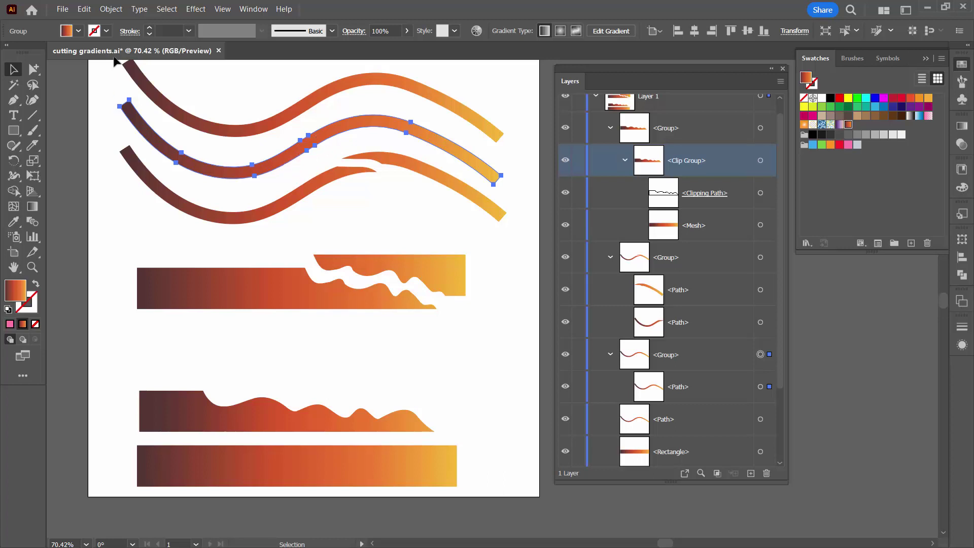
Expand the middle wavy outline's fill to a gradient mesh
click(111, 9)
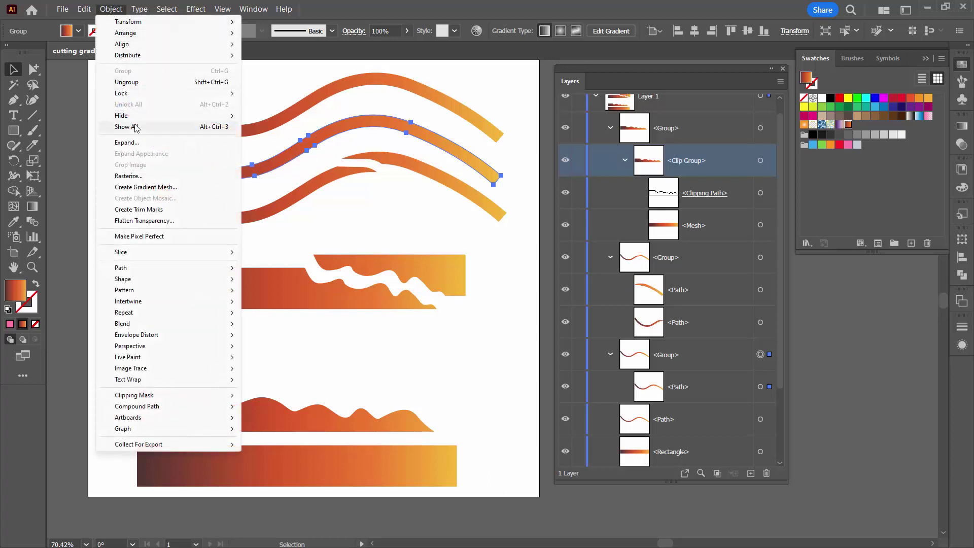
click(133, 143)
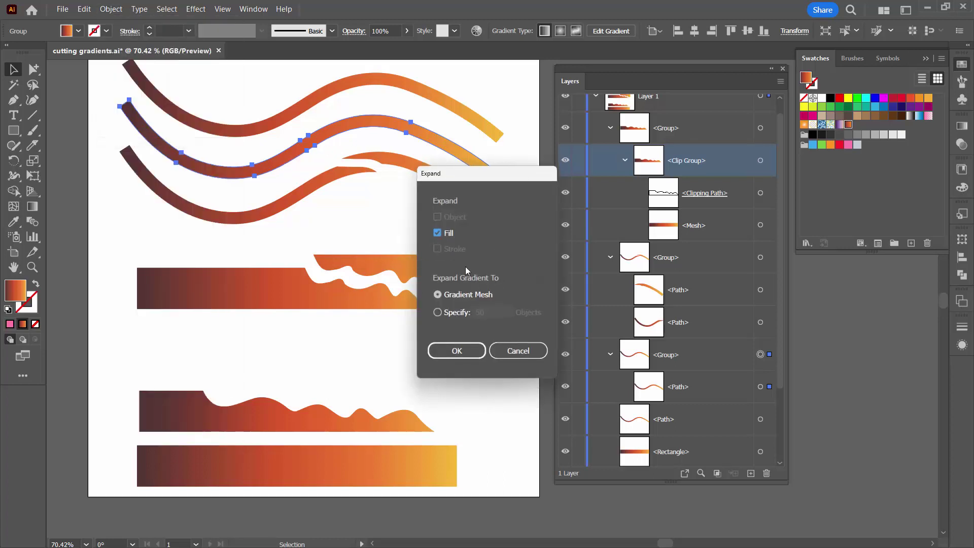
click(457, 350)
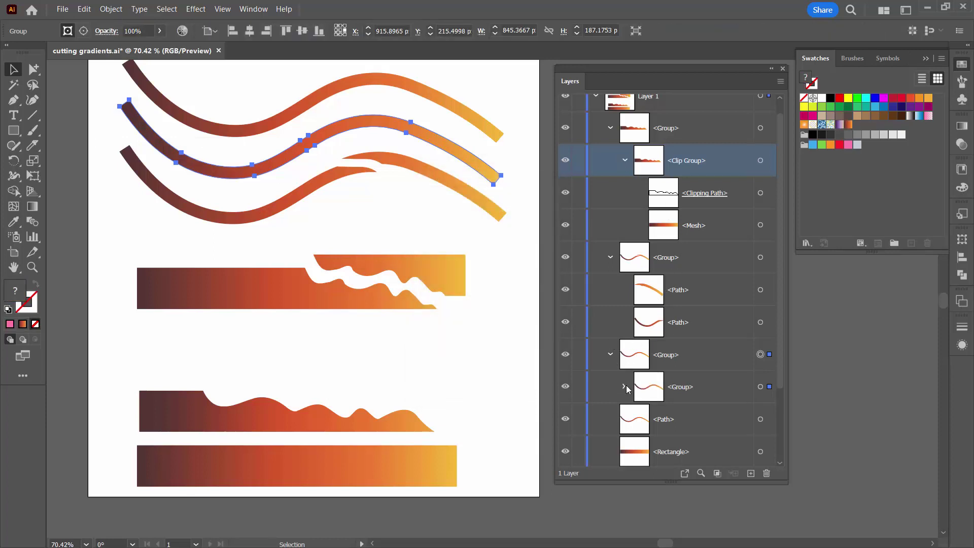
Copy the clipping path from the middle curve's nested clip group and paste it in place as a separate path
click(645, 364)
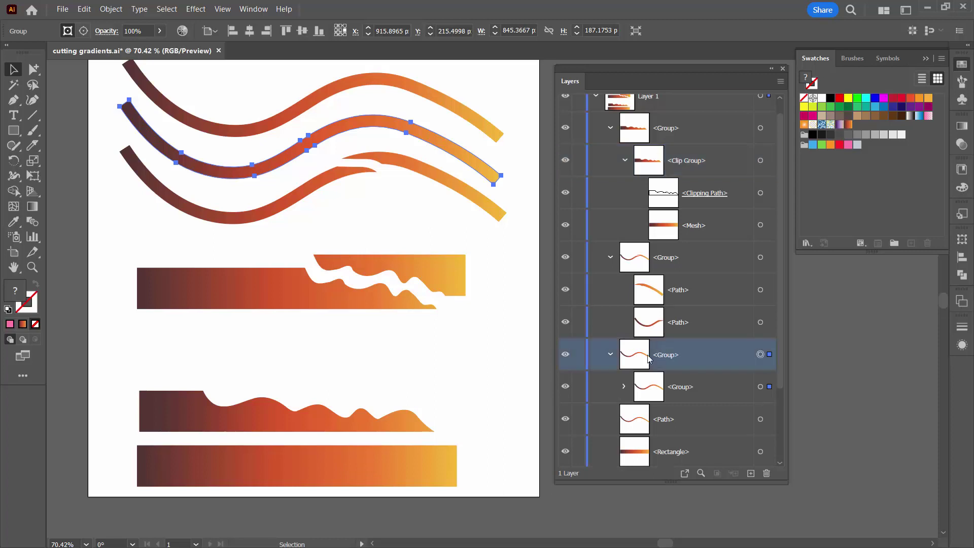
click(622, 388)
scroll(702, 397, down, 2)
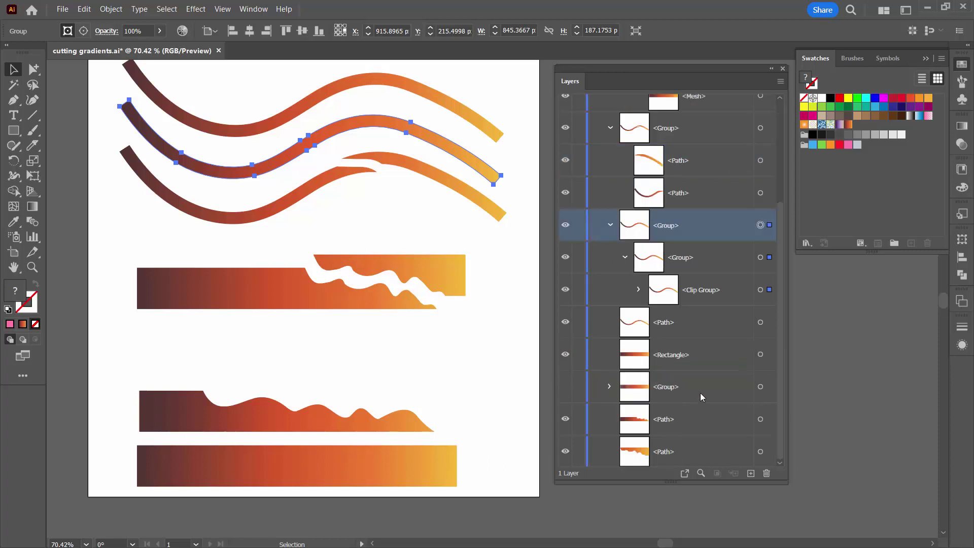
click(639, 289)
click(701, 324)
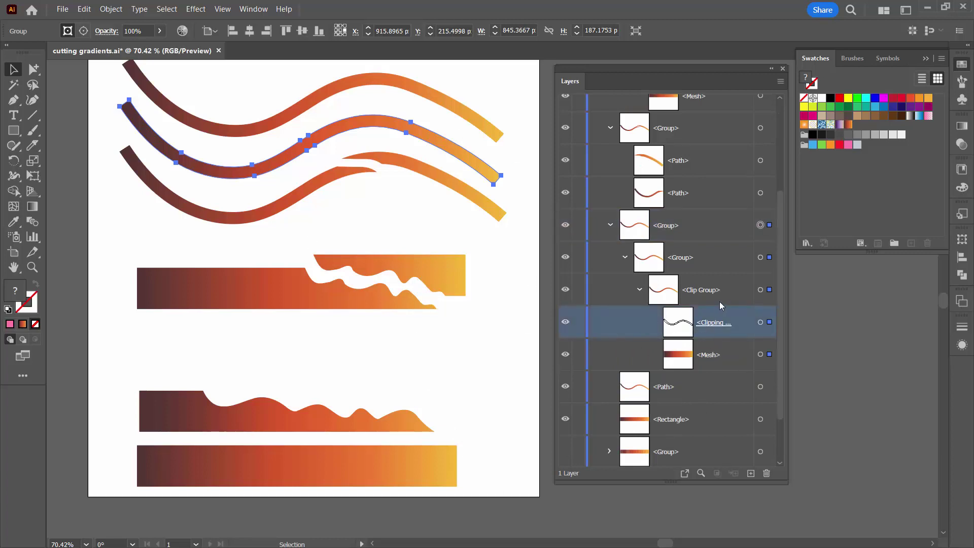
scroll(725, 326, up, 2)
click(758, 372)
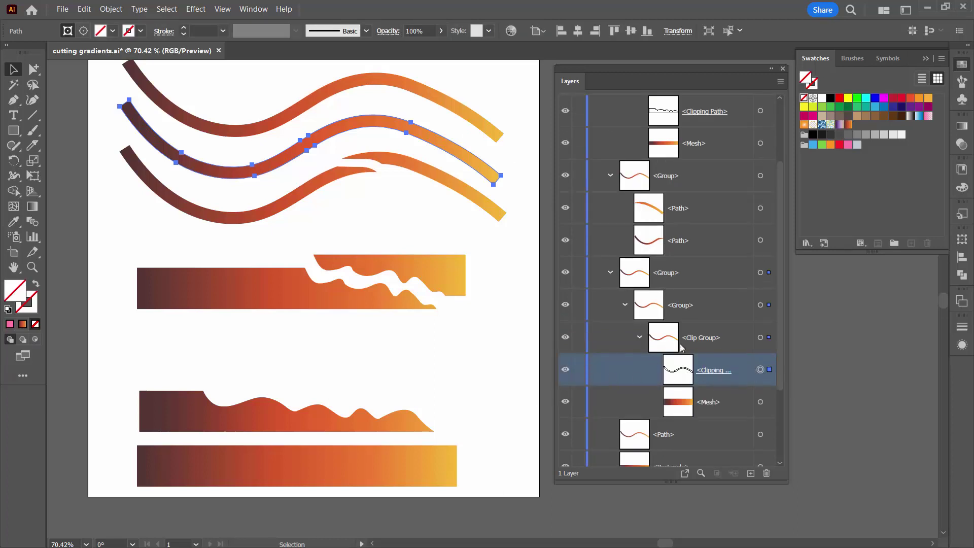
click(85, 10)
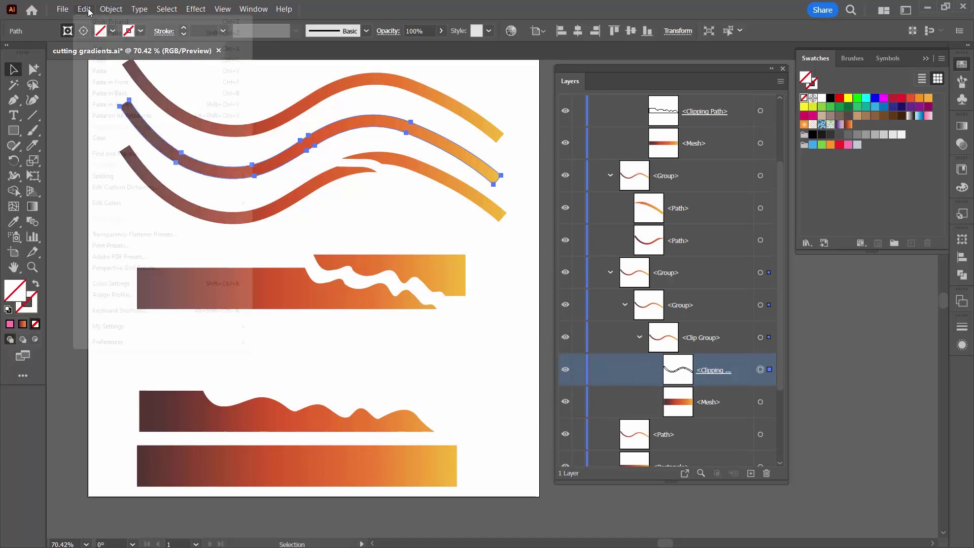
click(101, 60)
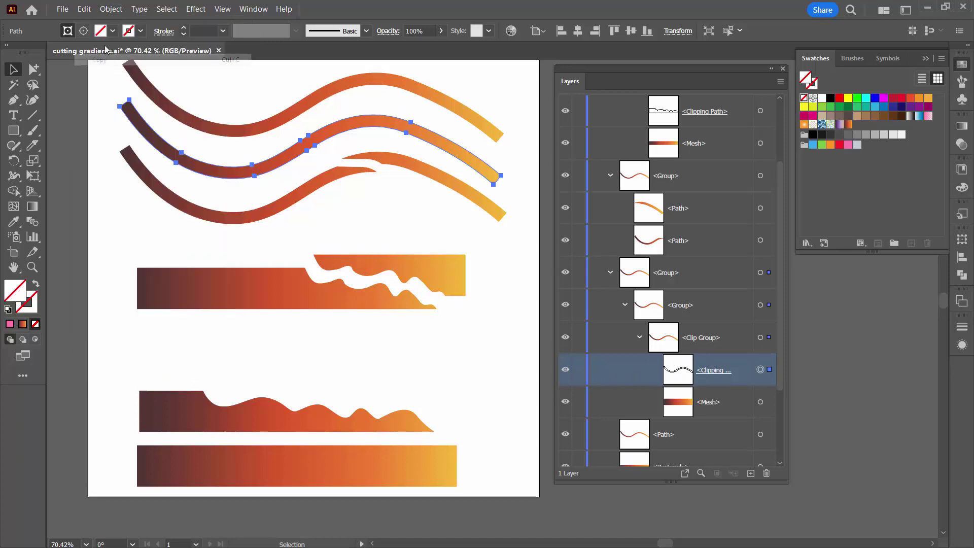
click(84, 10)
click(116, 104)
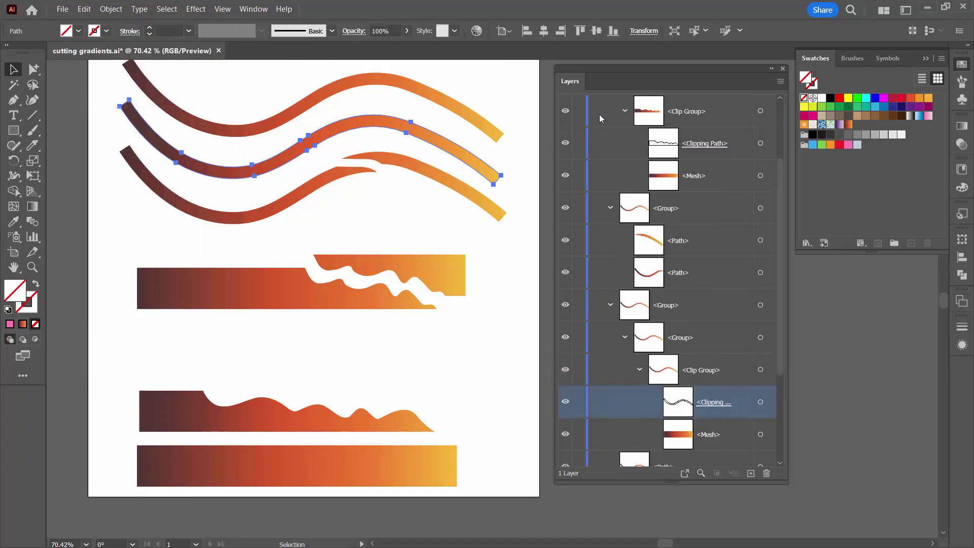
scroll(682, 134, up, 3)
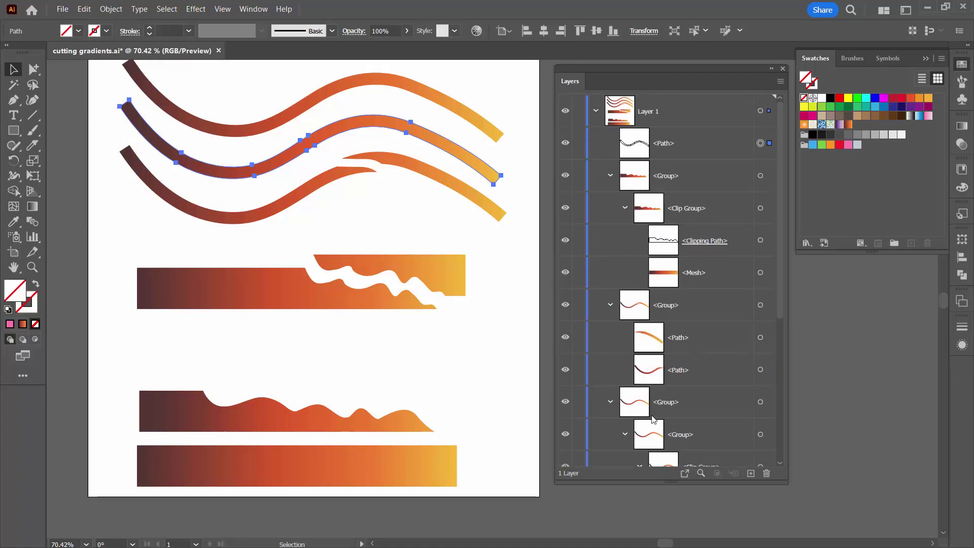
Hide the middle curve's mesh group and fill the pasted wavy path with solid pink
shift+click(342, 138)
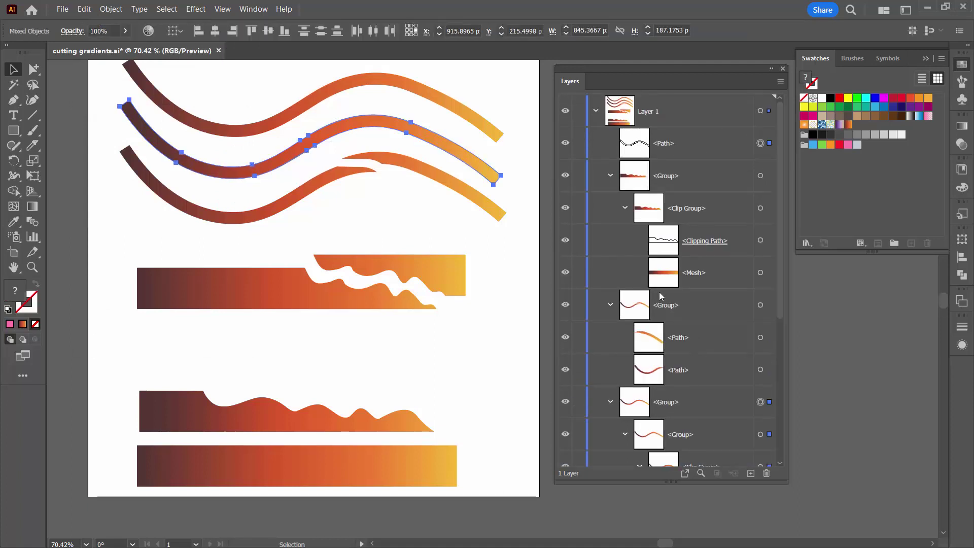
click(565, 401)
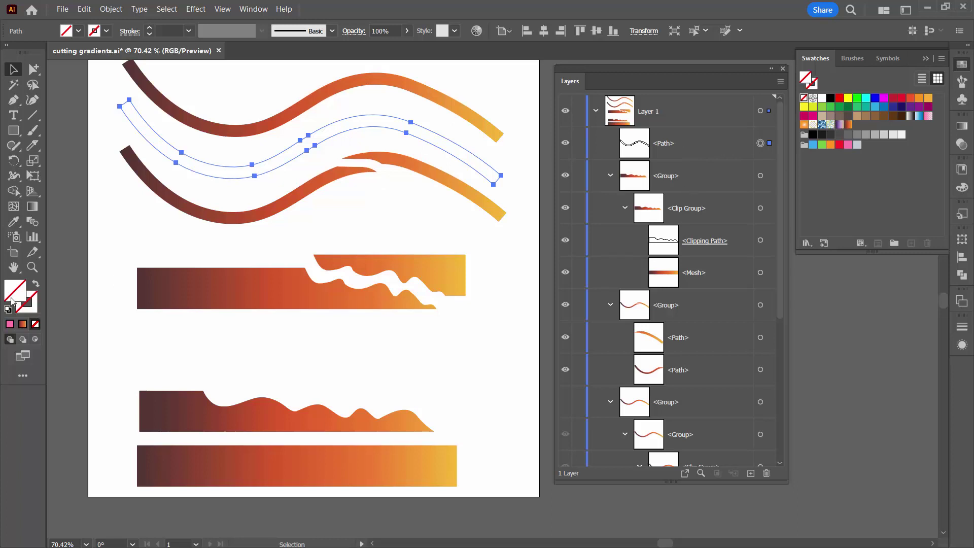
click(9, 324)
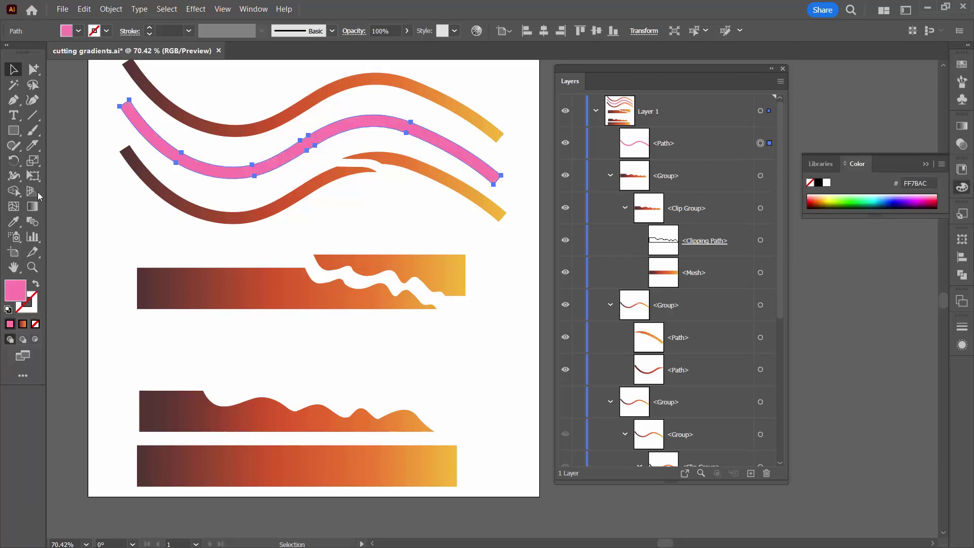
Cut the pink wavy path lengthwise with the Knife tool across its right-hand crest, and deselect the pieces
click(32, 146)
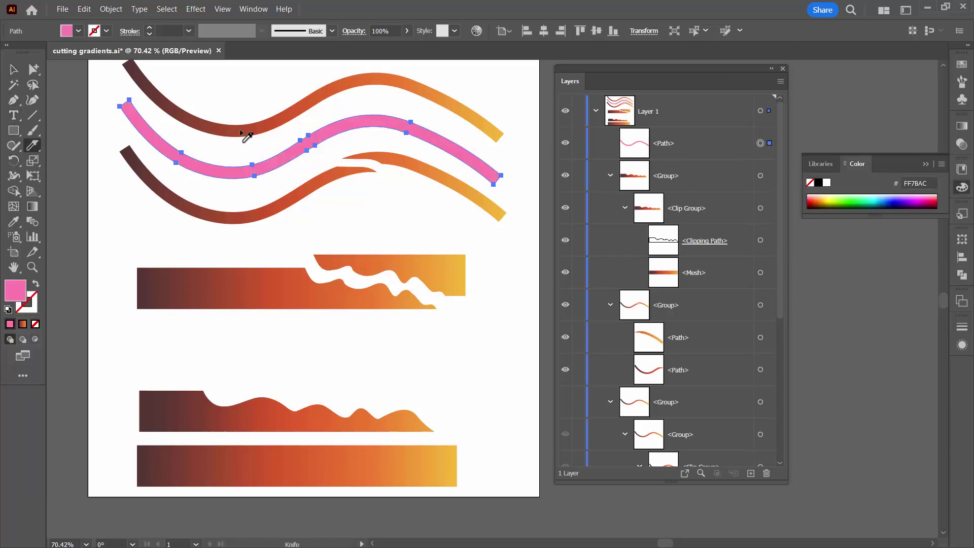
mouse_move(319, 115)
mouse_down()
mouse_move(324, 128)
mouse_move(388, 124)
mouse_move(419, 149)
mouse_up()
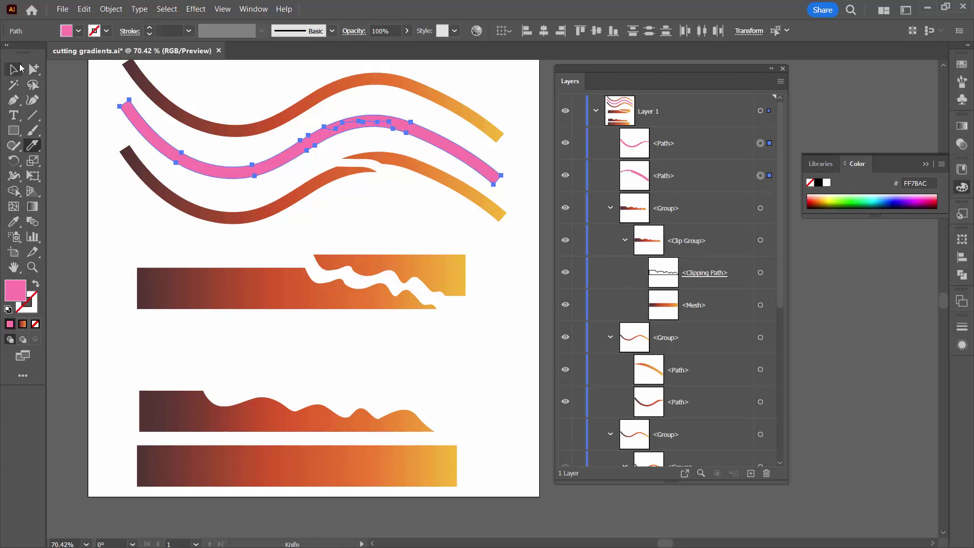
click(19, 68)
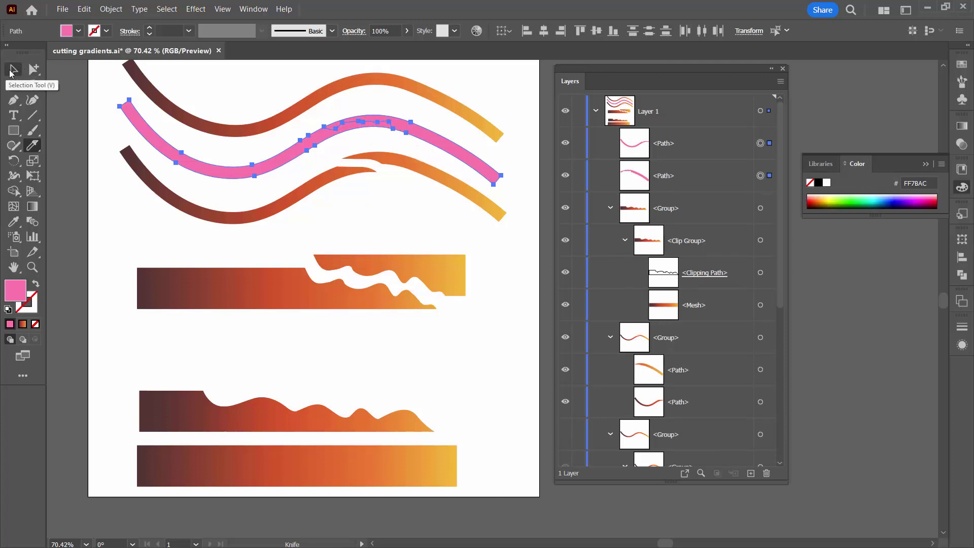
click(298, 160)
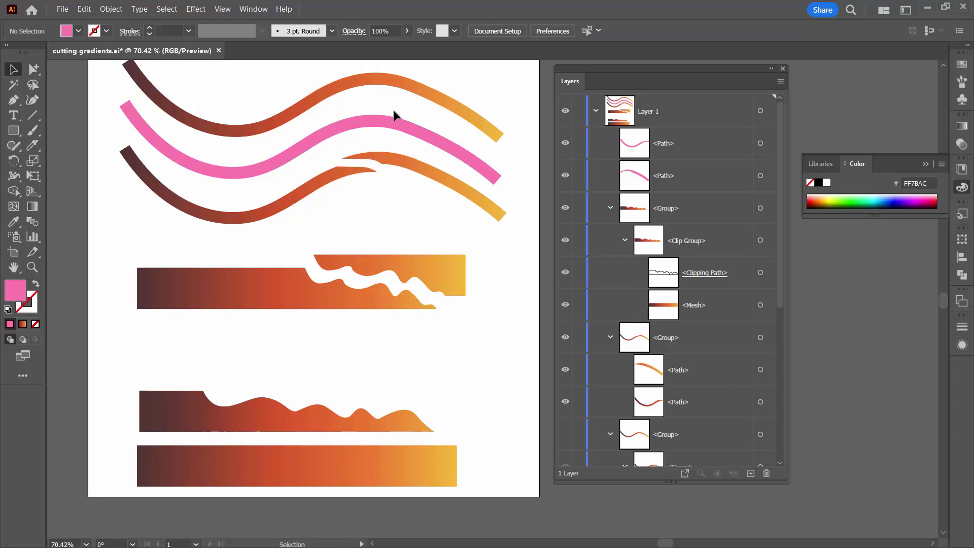
Delete the right-hand piece of the cut pink wavy path
click(761, 144)
click(760, 176)
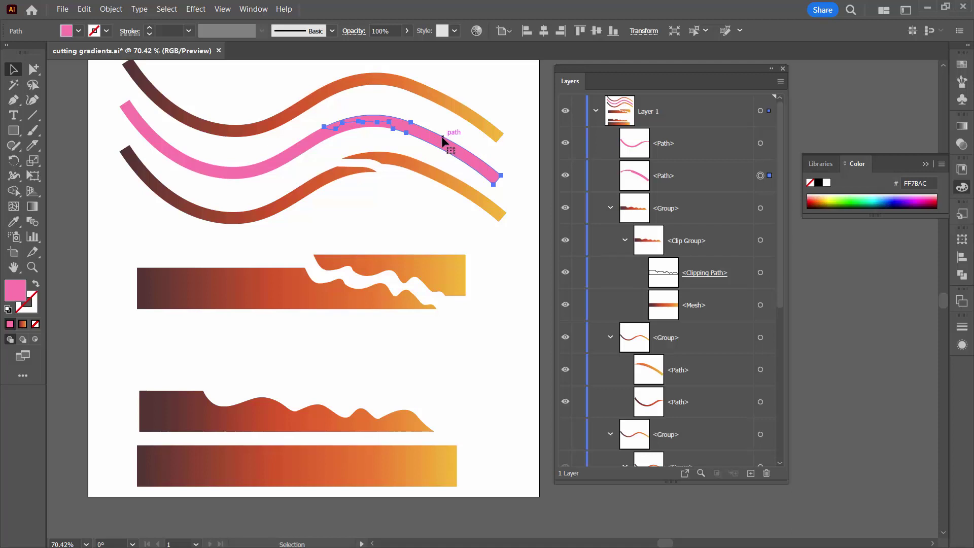
key(Delete)
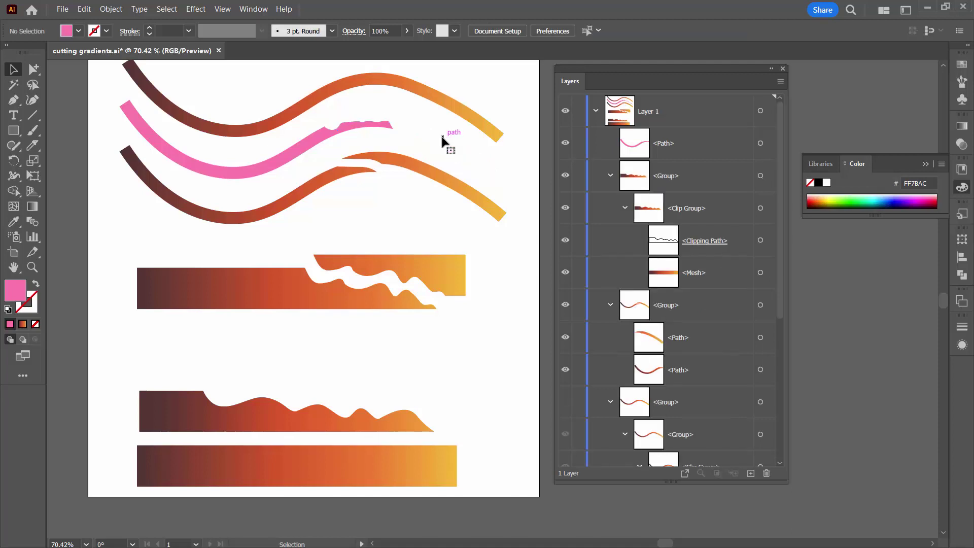
Move the remaining pink path into the middle curve's nested group, above its clip group, and make the hidden artwork visible again
click(272, 172)
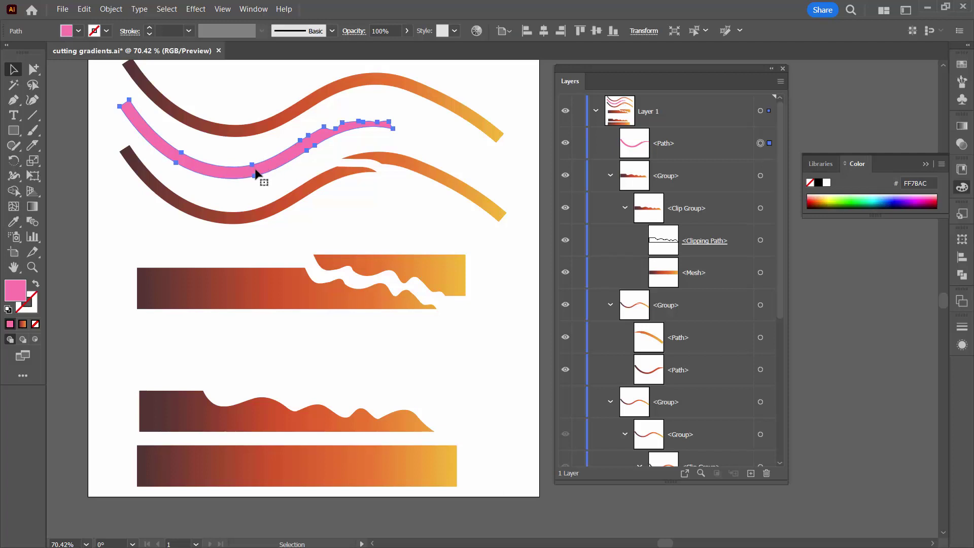
click(655, 144)
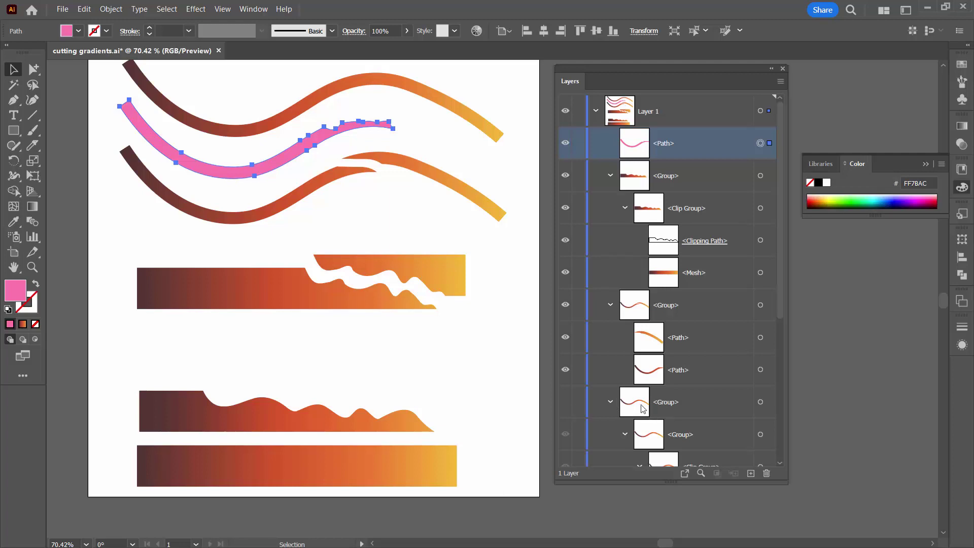
drag(700, 145, 709, 445)
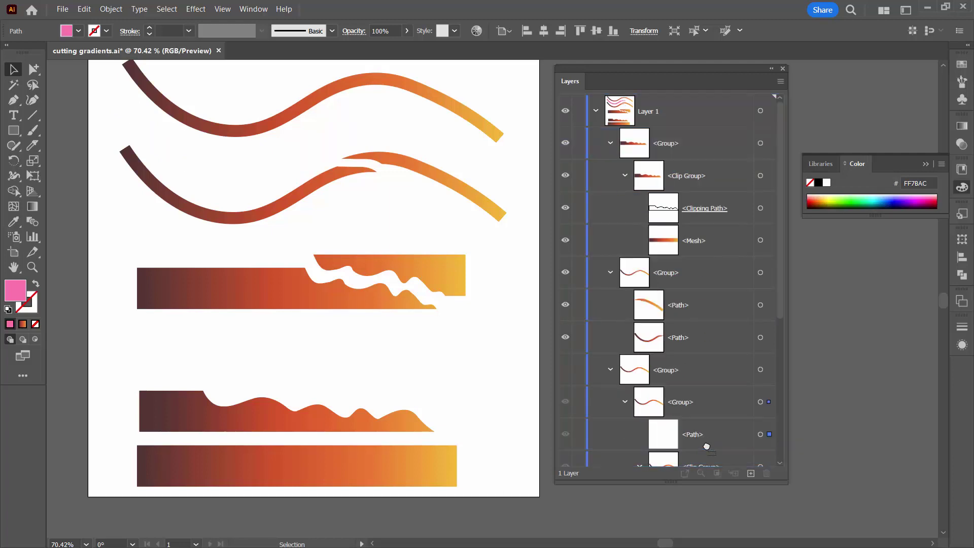
click(566, 370)
scroll(700, 386, down, 4)
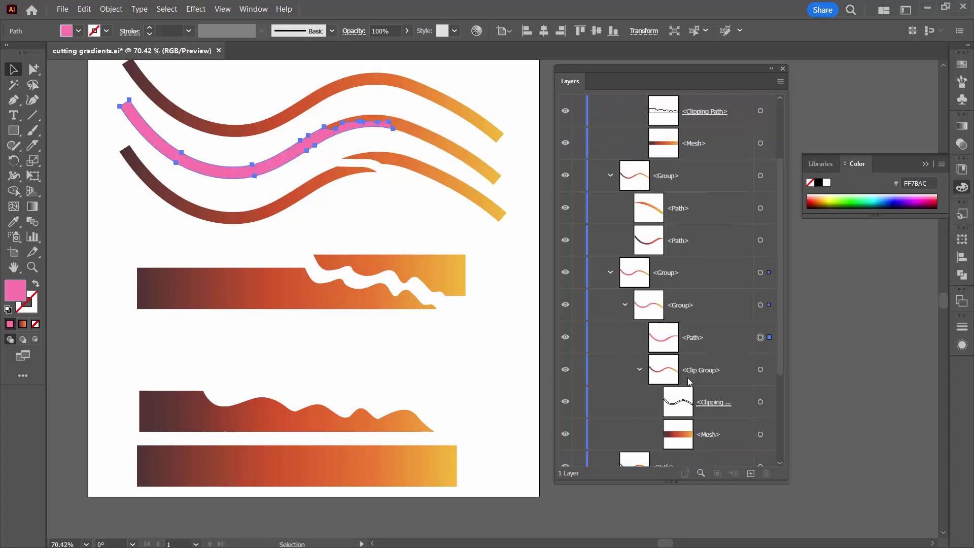
Delete the original clipping path from the middle curve's clip group
click(714, 306)
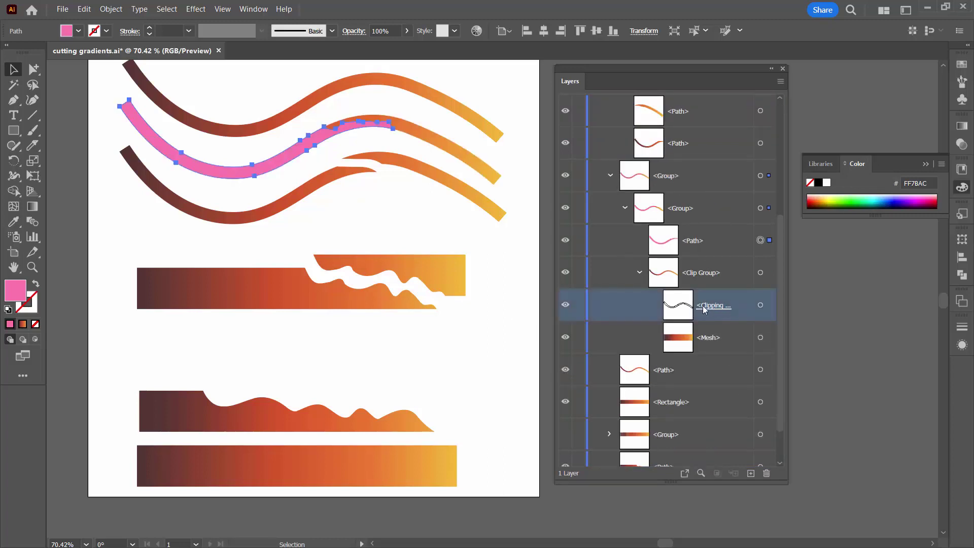
click(759, 306)
key(Delete)
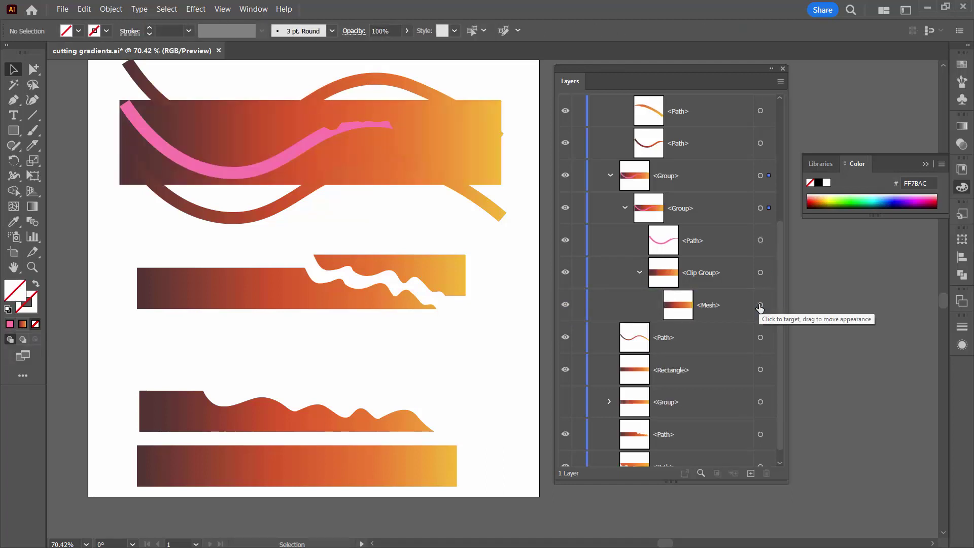
Place the pink path above the mesh inside the former clip group and make it that group's clipping mask
scroll(765, 318, up, 1)
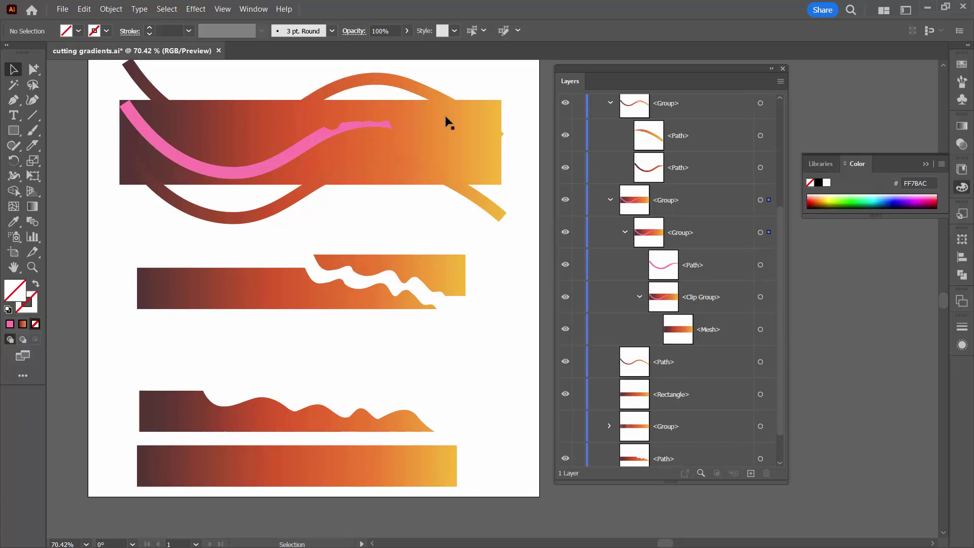
click(662, 266)
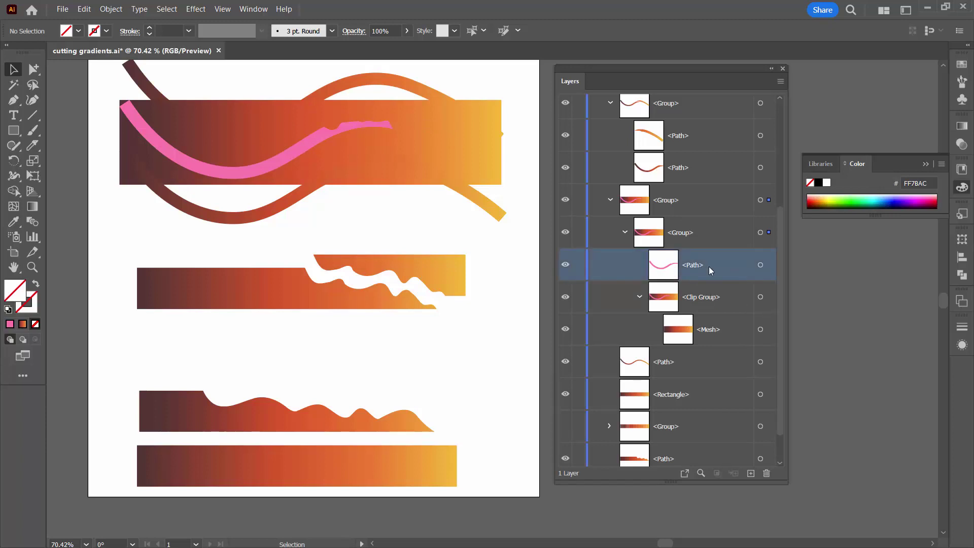
drag(709, 268, 708, 314)
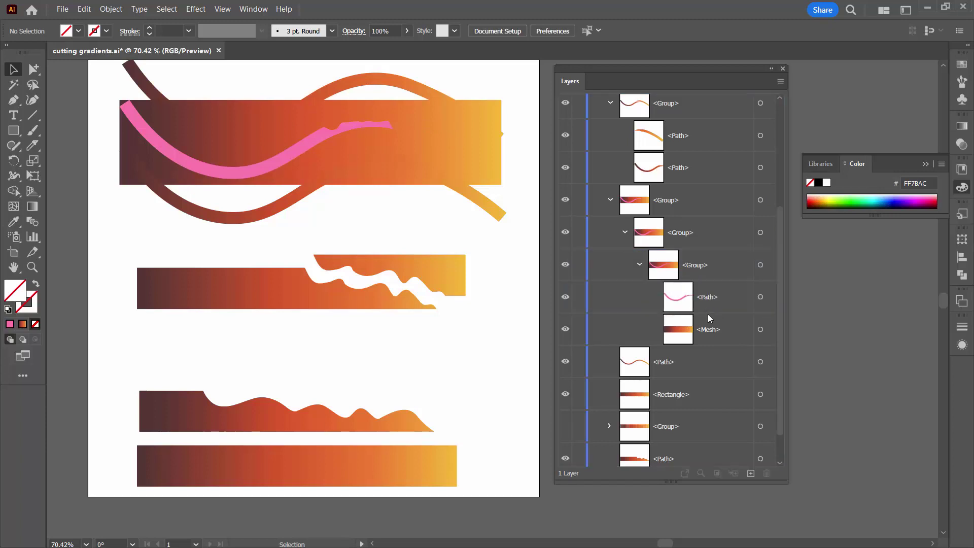
click(712, 265)
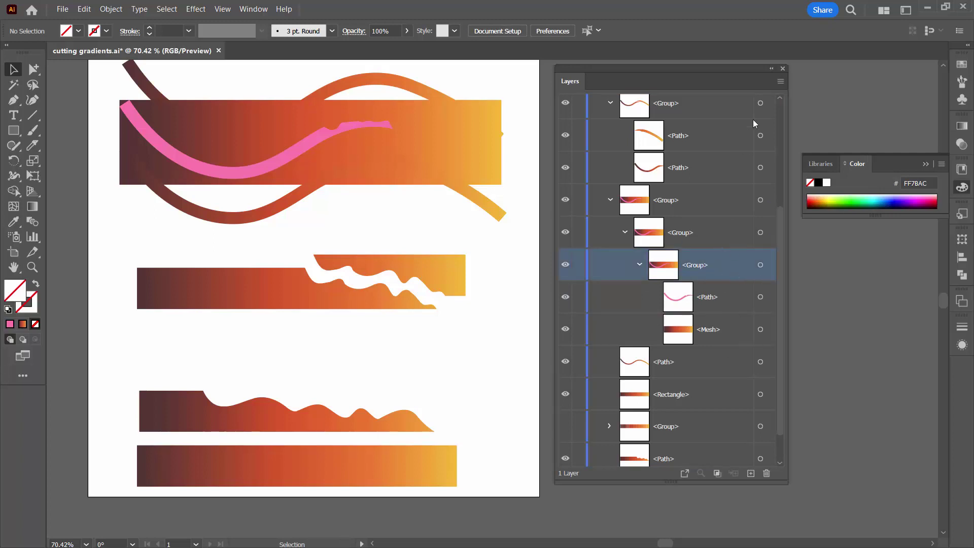
click(781, 81)
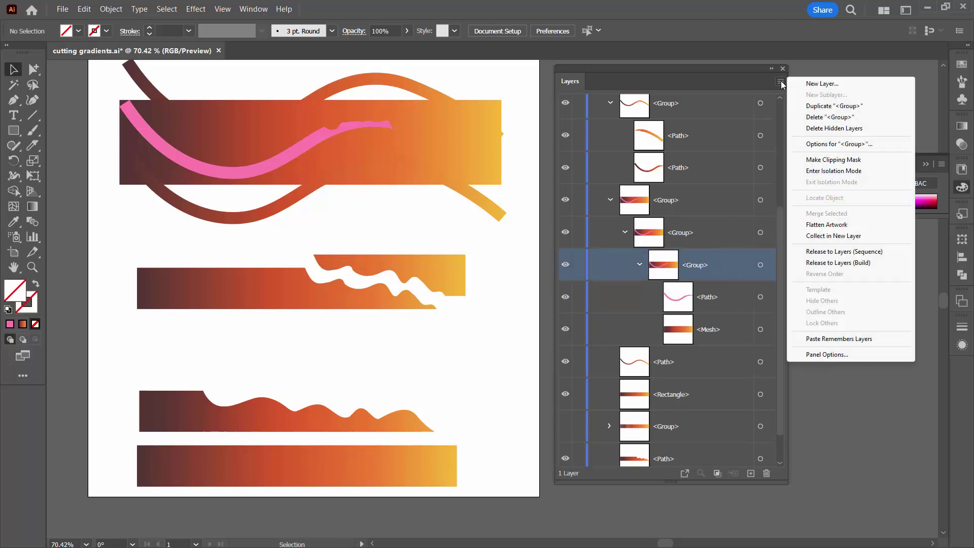
click(830, 159)
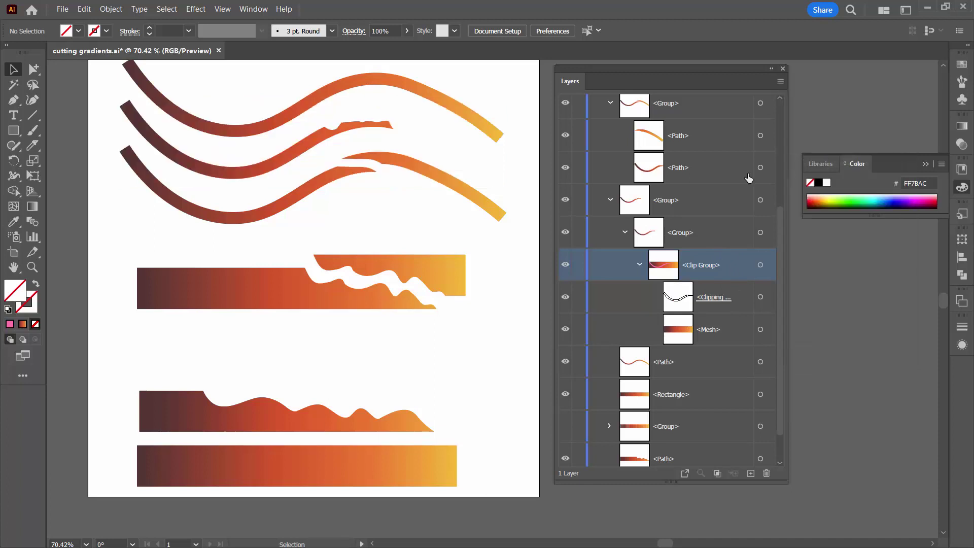
Shift the newly clipped middle curve slightly to the right, deselect it, and collapse its clip group in the layer list
click(296, 162)
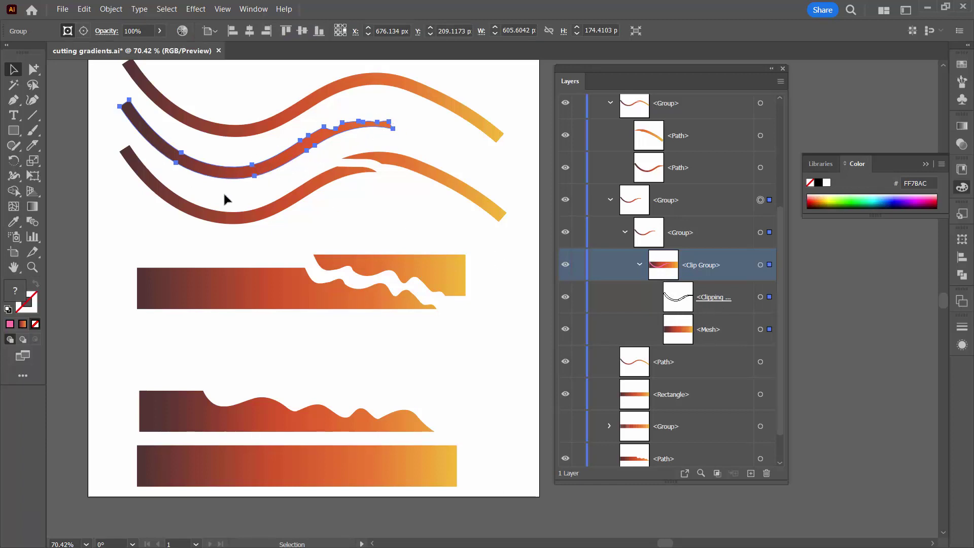
mouse_move(271, 161)
mouse_down()
mouse_move(276, 130)
mouse_move(268, 130)
mouse_move(276, 126)
mouse_move(263, 142)
mouse_move(265, 174)
mouse_up()
key(ctrl+shift+a)
key(ctrl+shift+a)
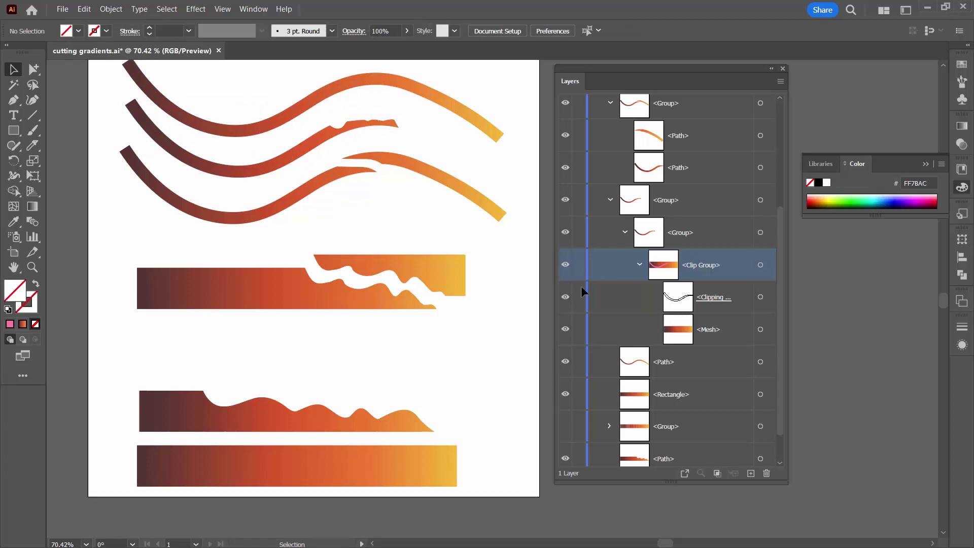
click(640, 263)
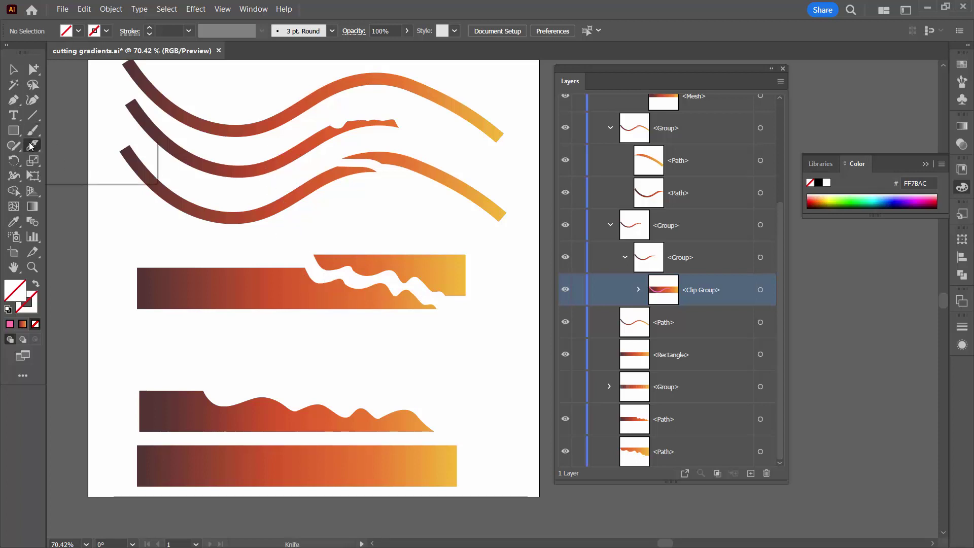
Switch to the Eraser tool, review its angle, roundness and size options, and accept them
drag(32, 146, 70, 142)
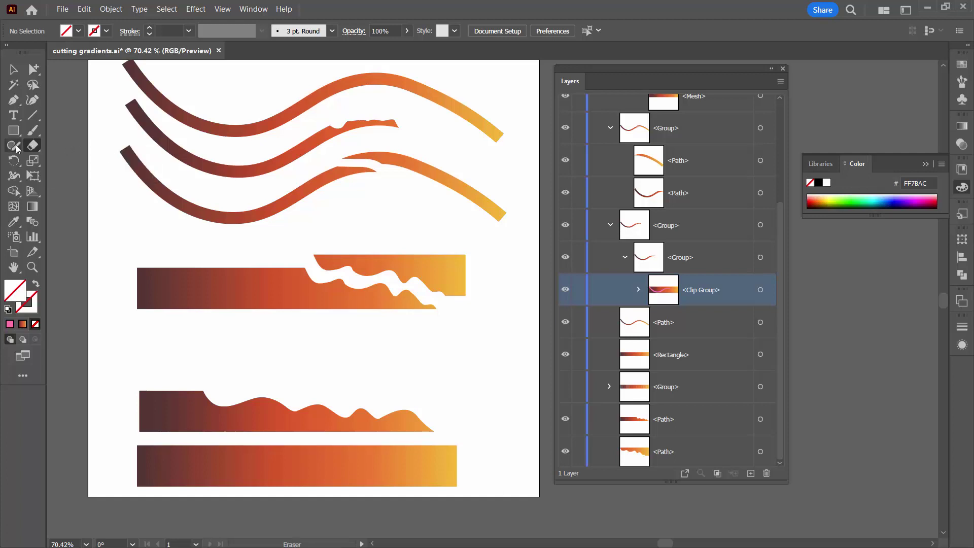
double_click(33, 146)
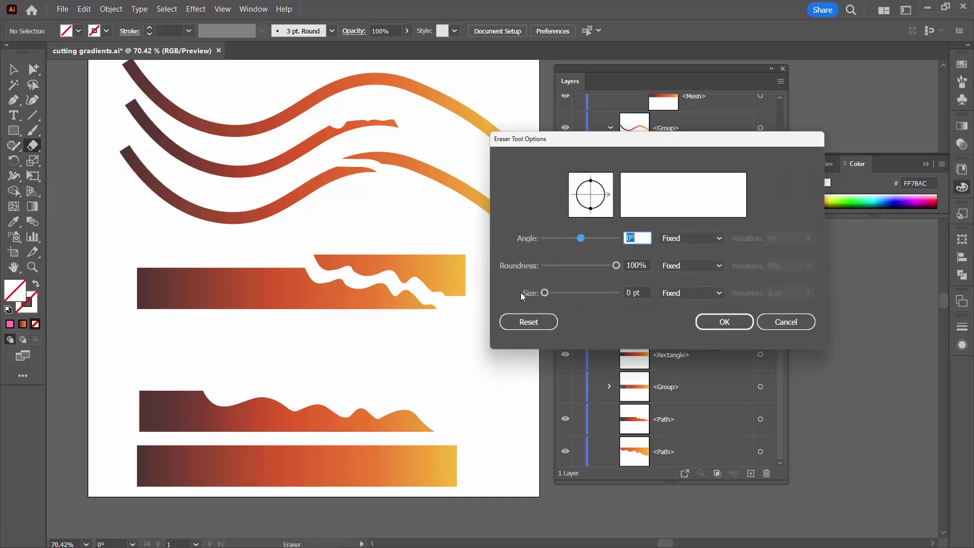
click(724, 321)
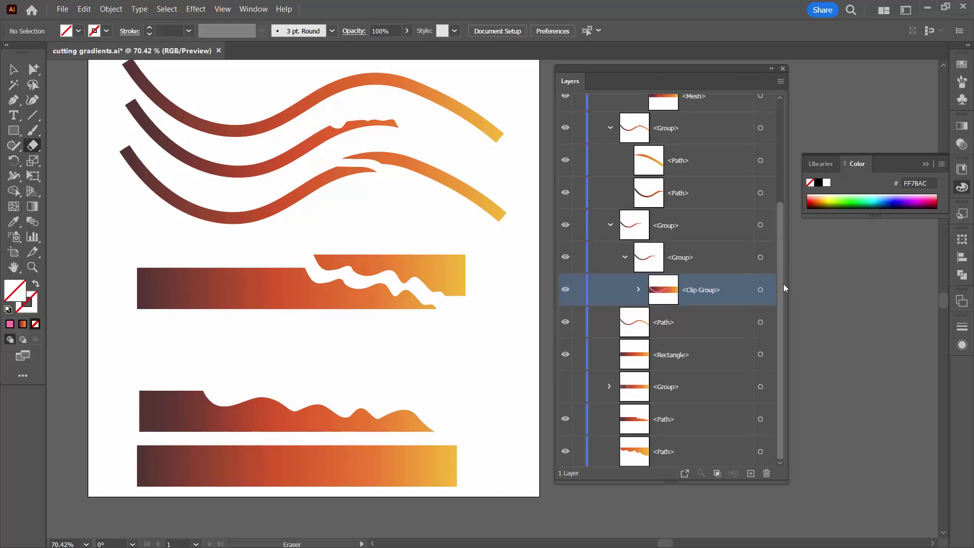
Collapse the three expanded groups at the start of Layer 1's object list
scroll(784, 288, up, 5)
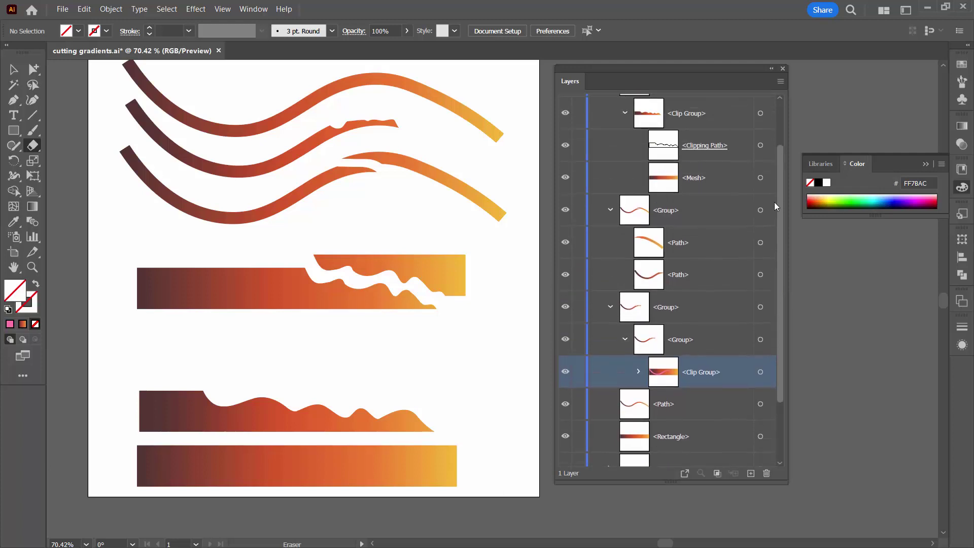
click(609, 143)
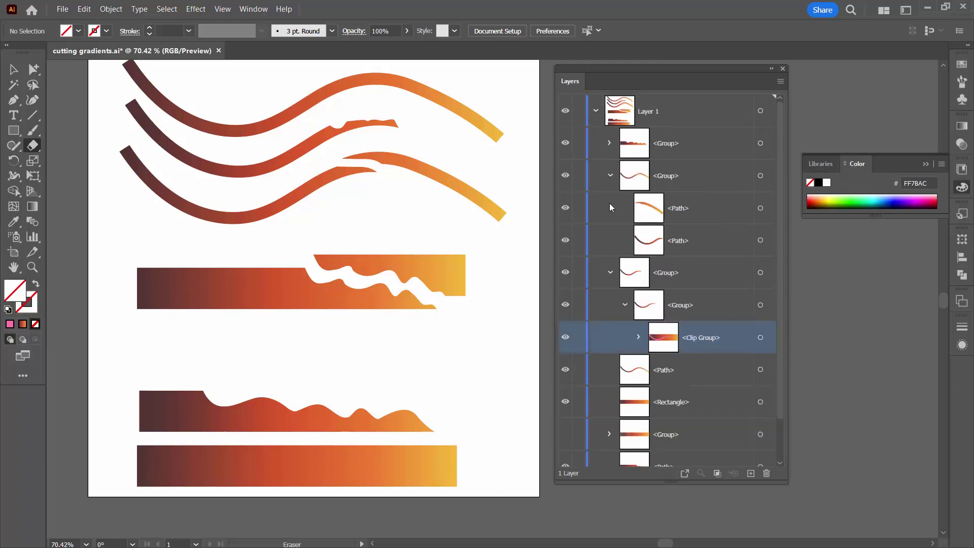
click(610, 175)
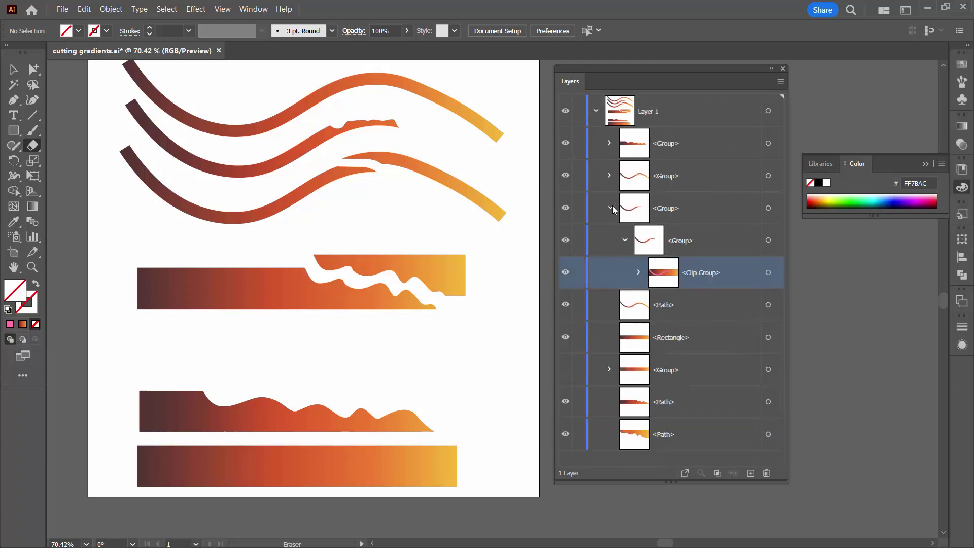
click(610, 207)
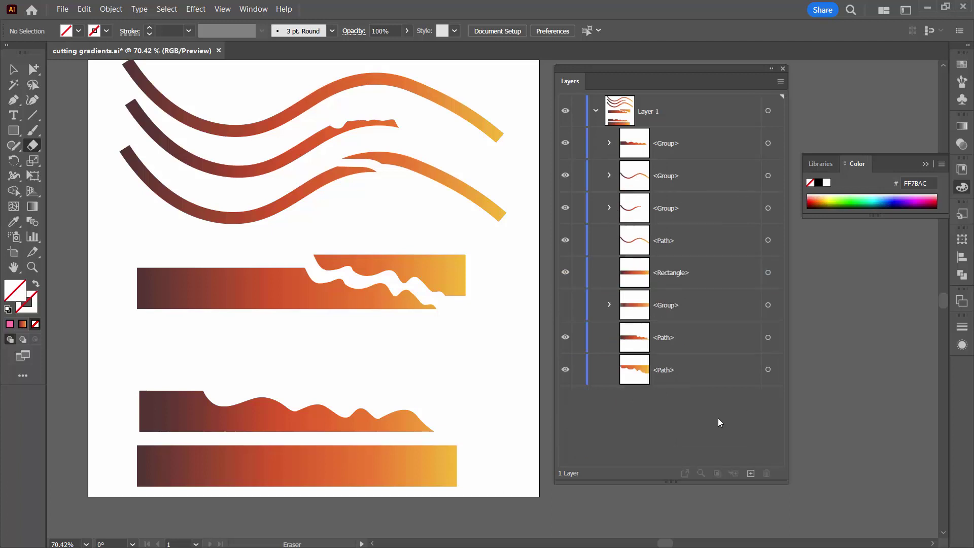